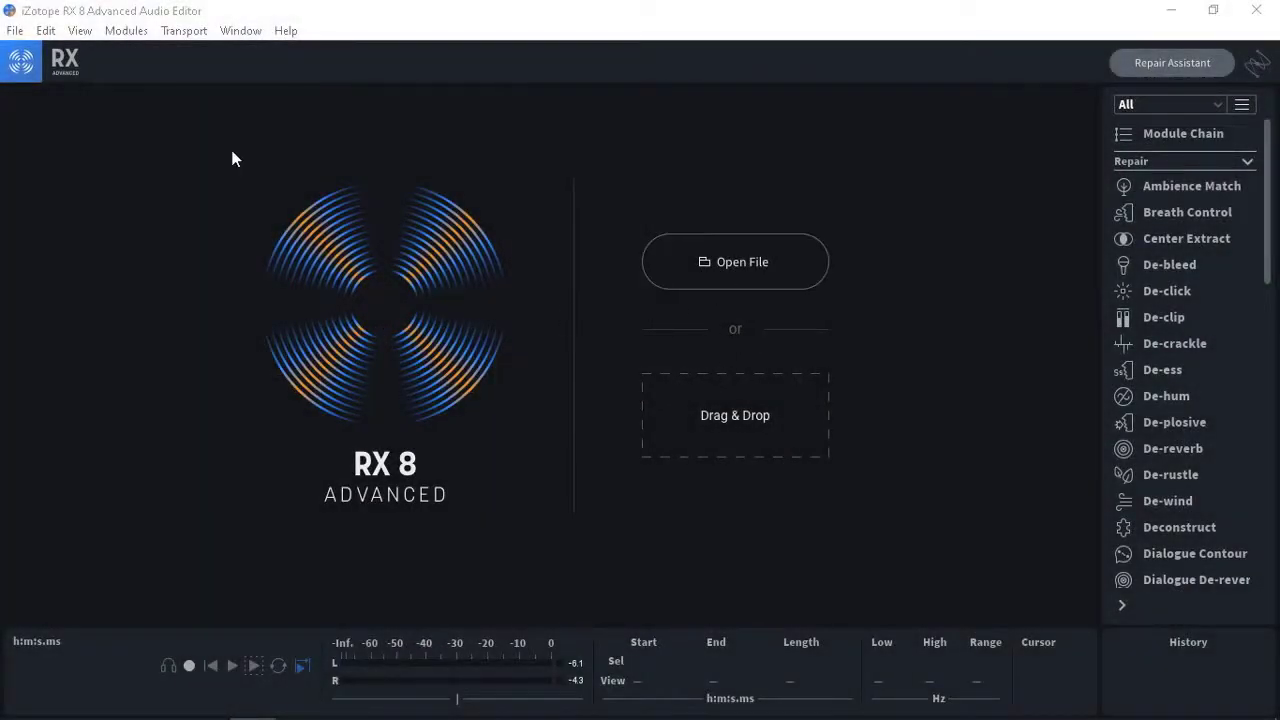
# - Open konstantinos-galanos-mi-mou-figeis.mp3 from the Select audio files dialog
pyautogui.click(727, 262)
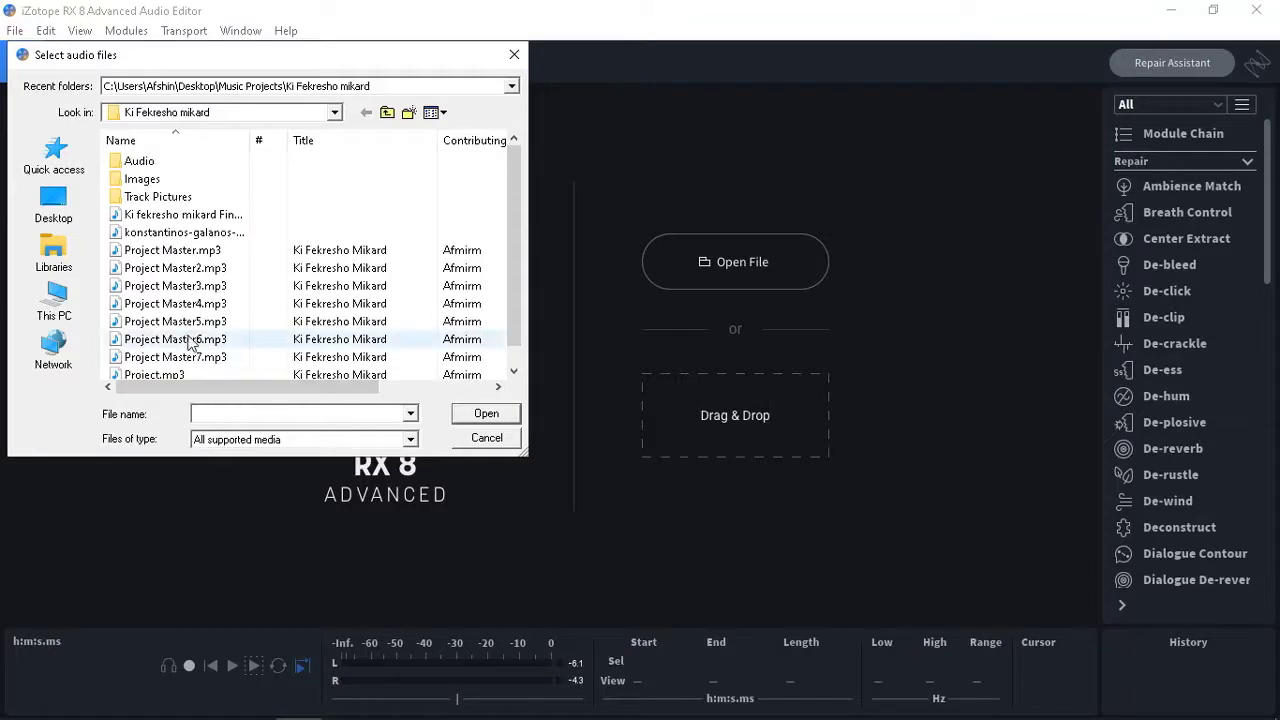
pyautogui.doubleClick(169, 234)
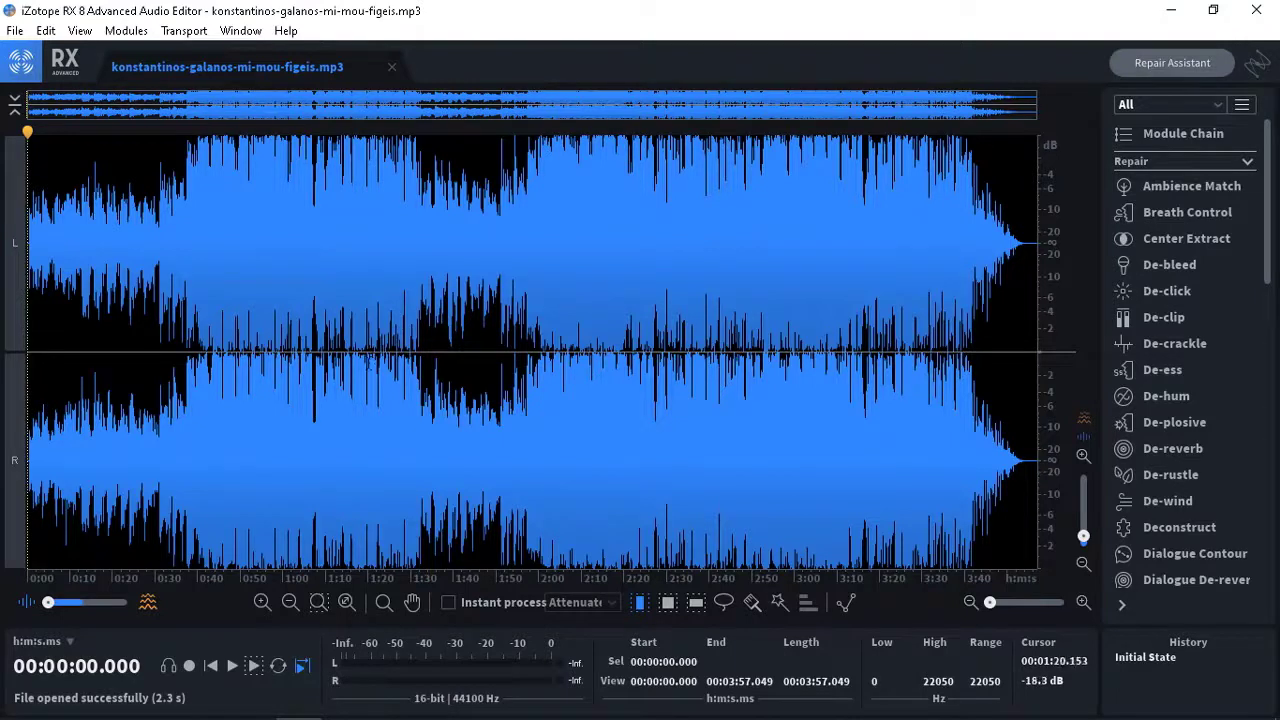
# - Place the playhead at exactly 00:01:00.000 in the song
pyautogui.click(376, 215)
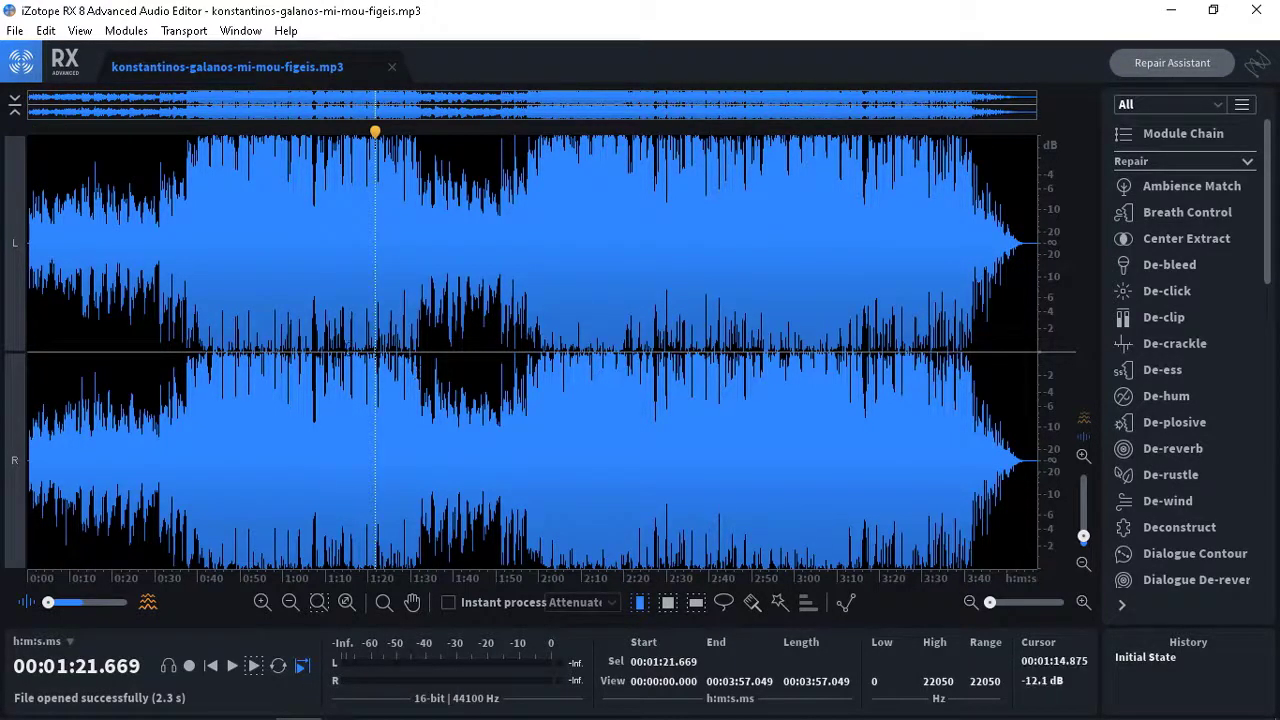
pyautogui.click(347, 243)
pyautogui.click(260, 243)
pyautogui.click(282, 350)
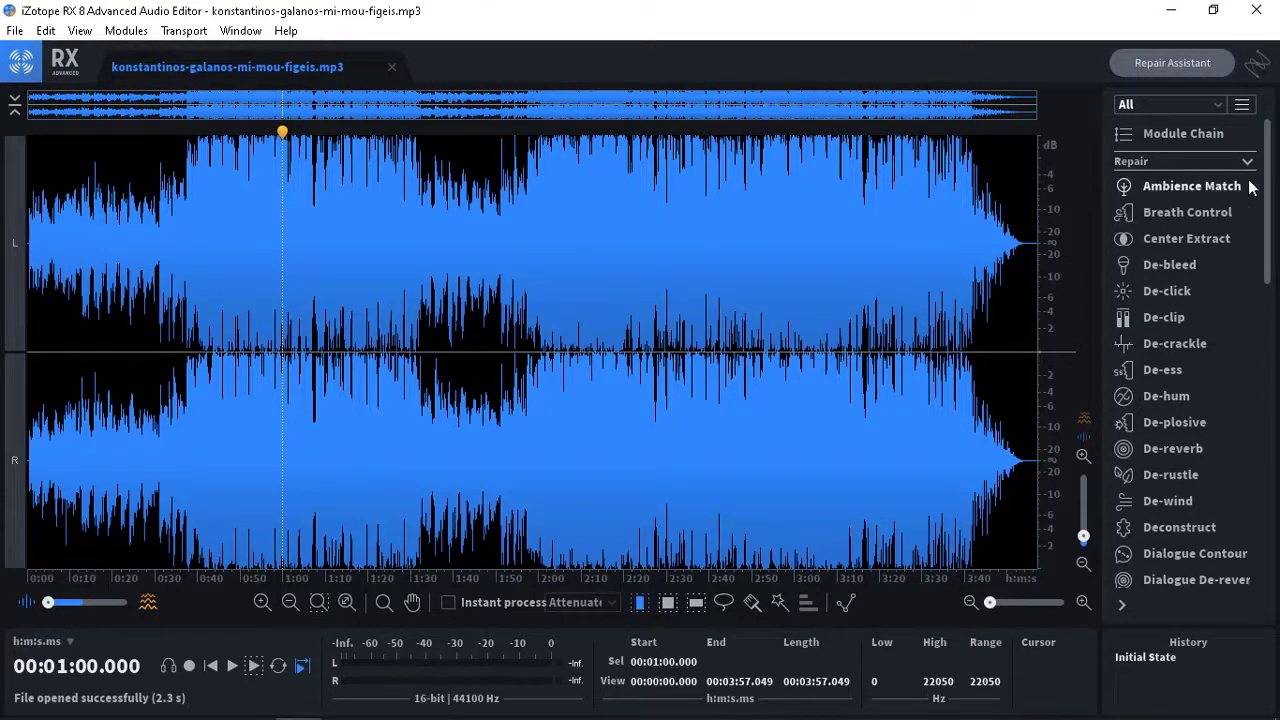
# - Scroll through the repair module list to browse the available modules
pyautogui.scroll(-5, 1270, 195)
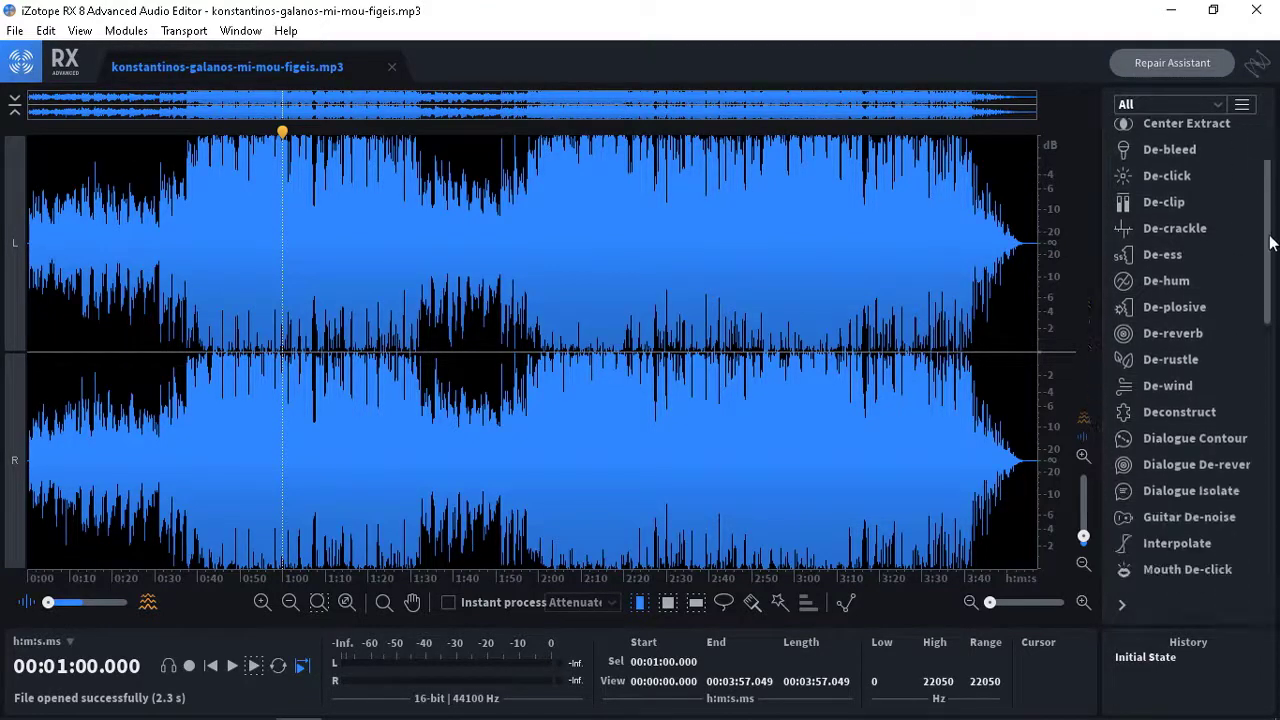
pyautogui.scroll(5, 1260, 150)
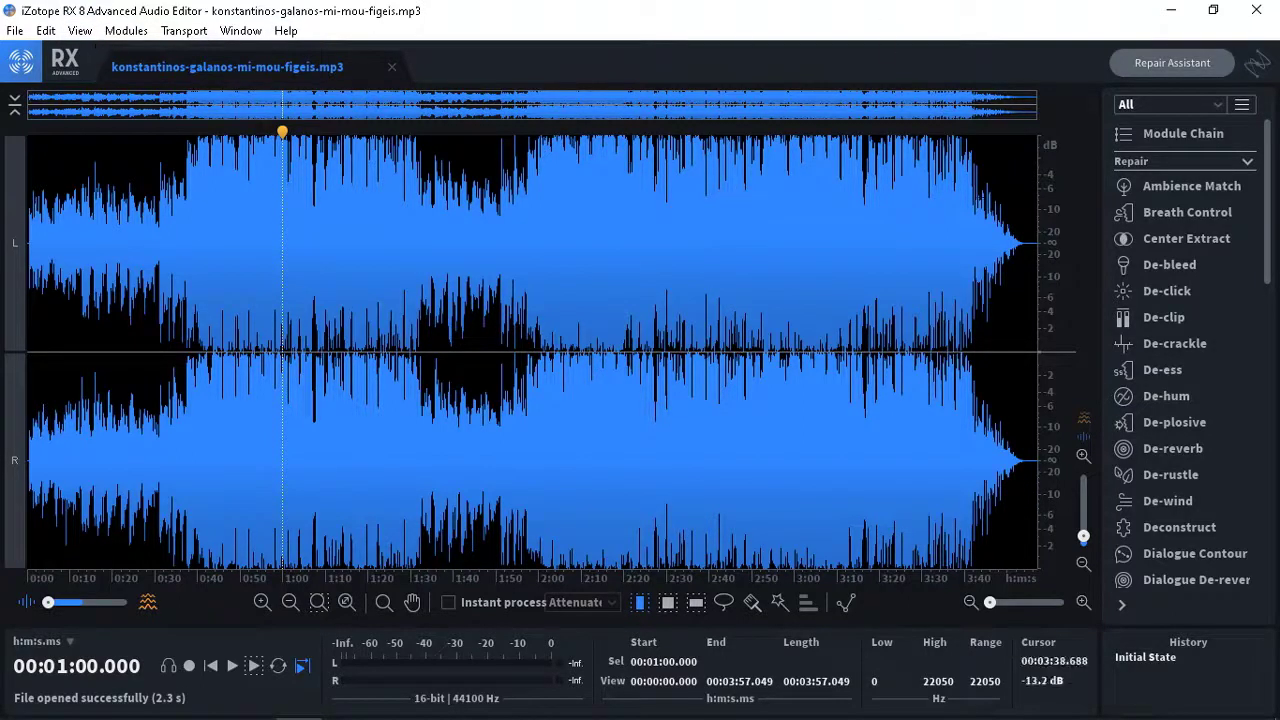
pyautogui.scroll(-3, 1272, 203)
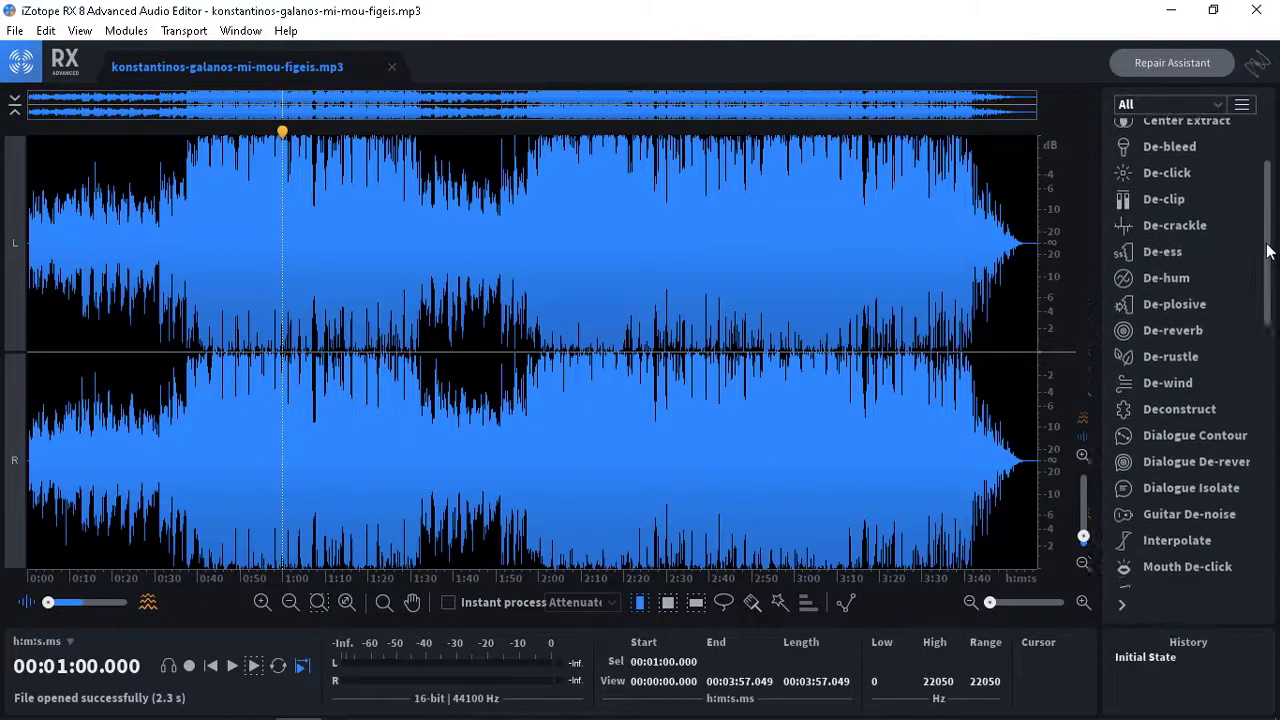
pyautogui.scroll(3, 1275, 160)
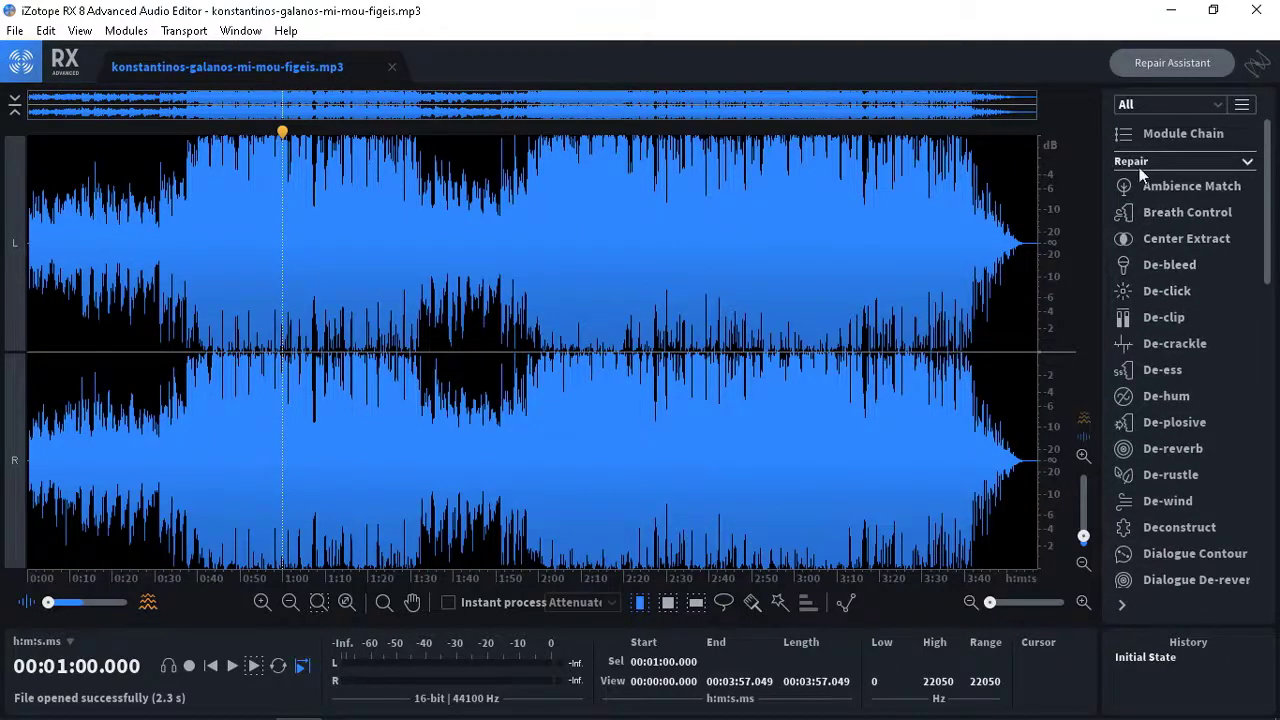
pyautogui.click(1194, 186)
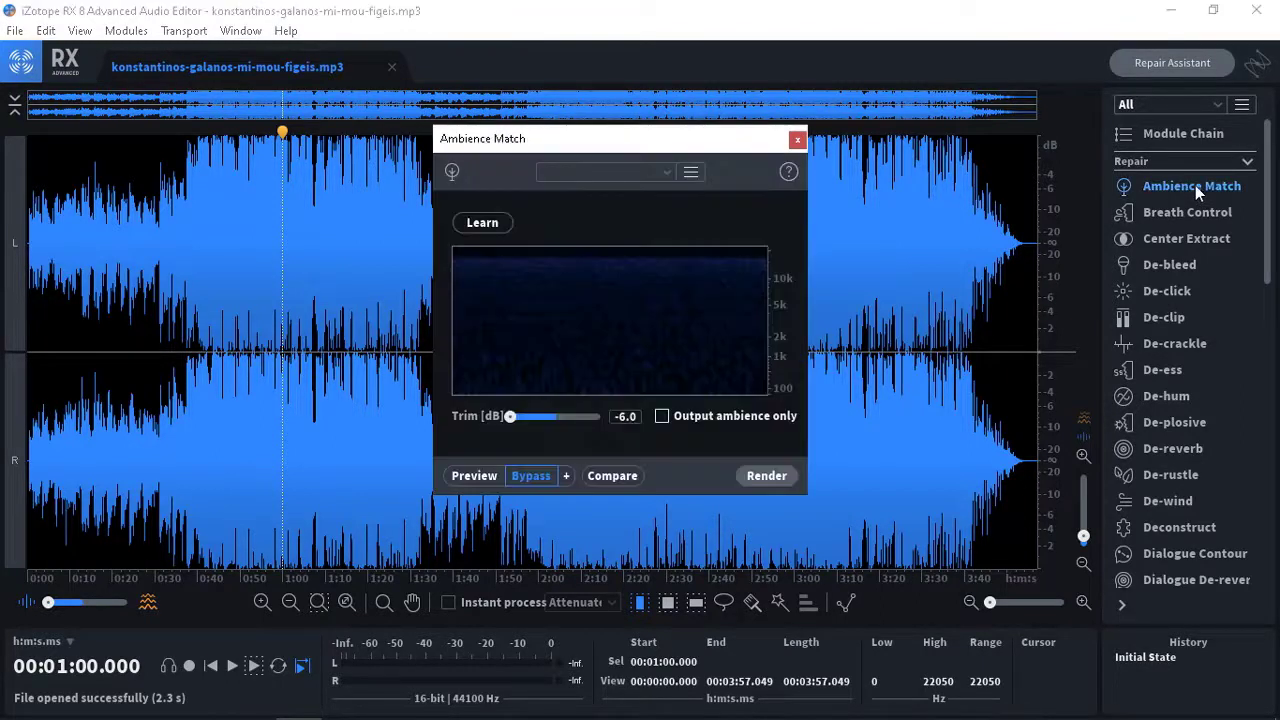
pyautogui.moveTo(659, 140); pyautogui.dragTo(547, 148)
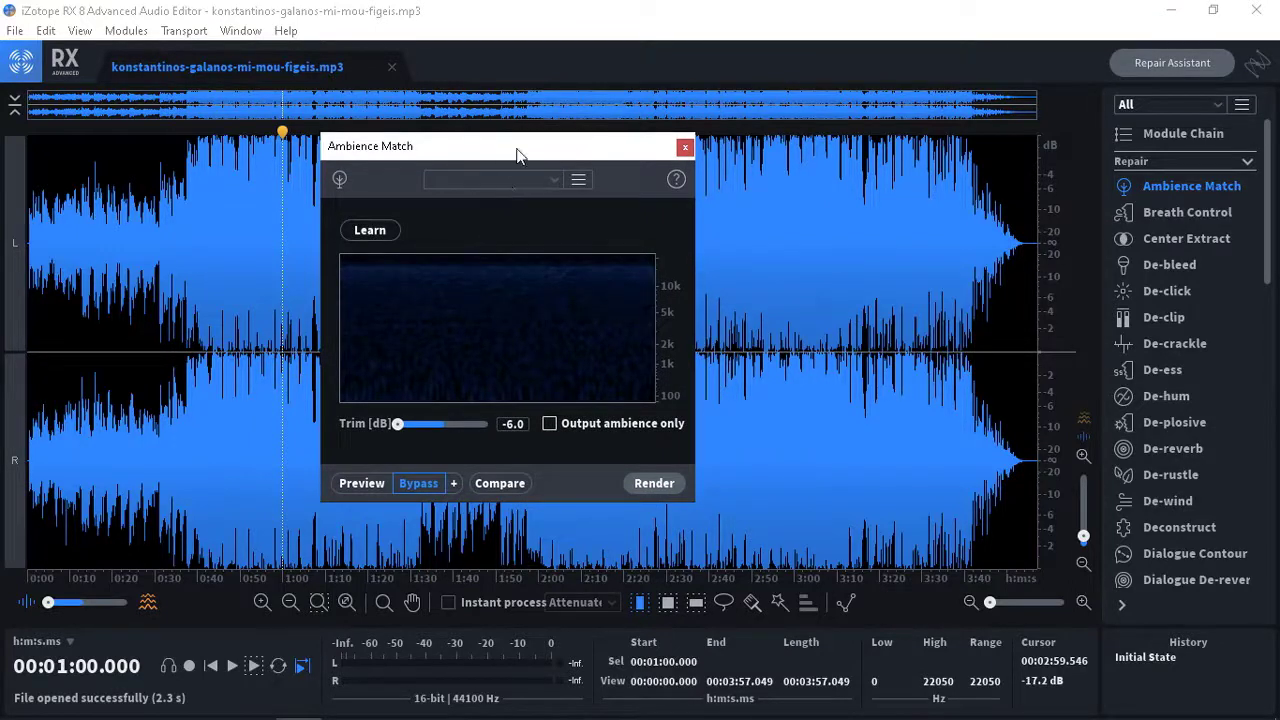
pyautogui.moveTo(517, 155); pyautogui.dragTo(563, 163)
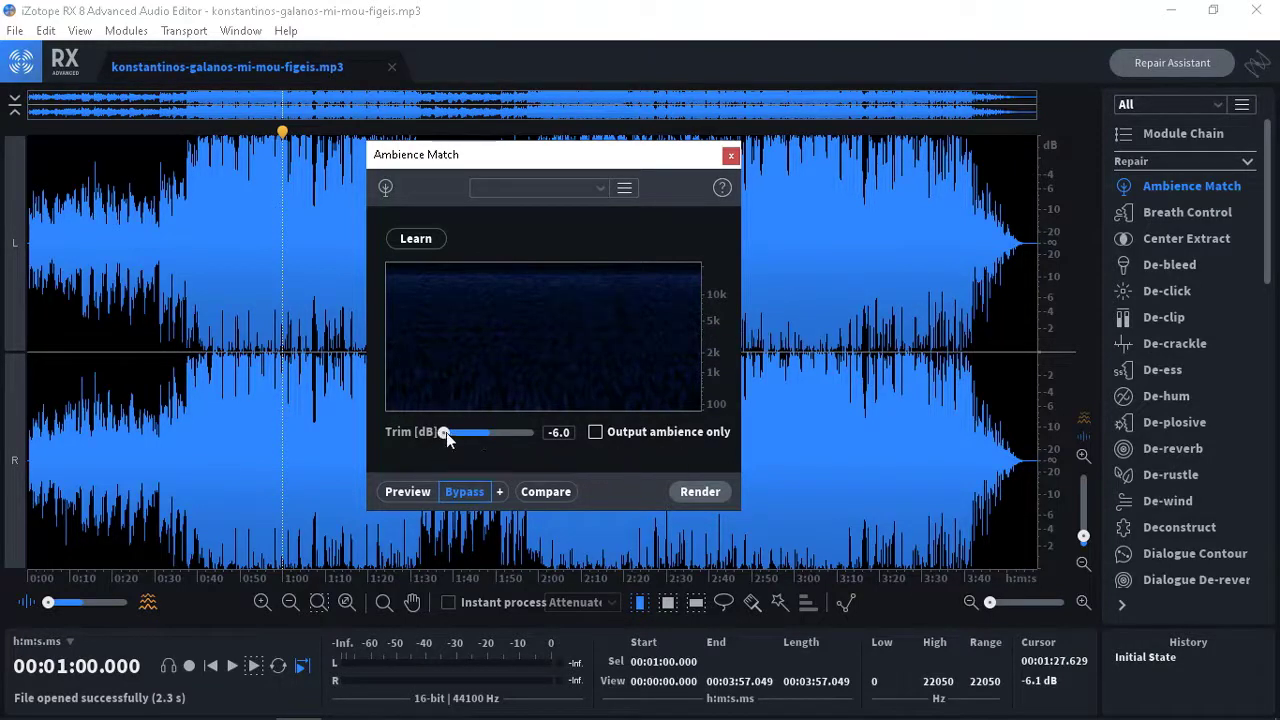
pyautogui.moveTo(454, 433); pyautogui.dragTo(483, 436)
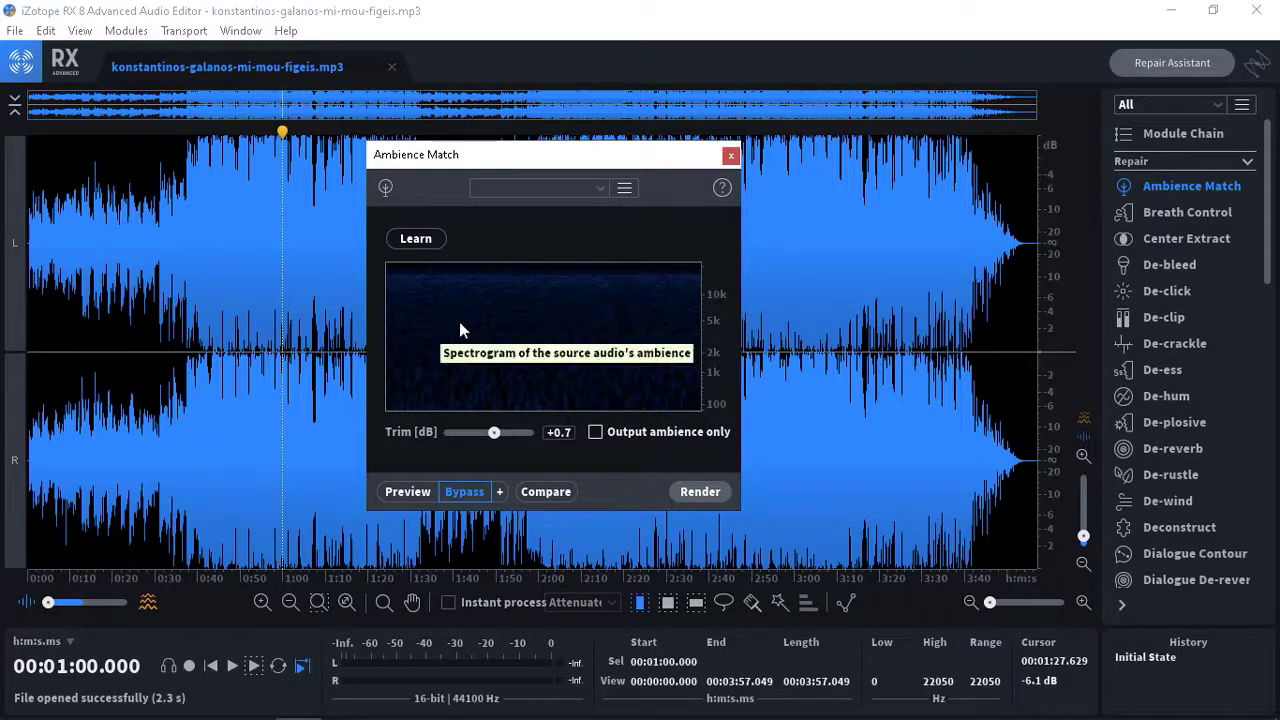
pyautogui.click(428, 245)
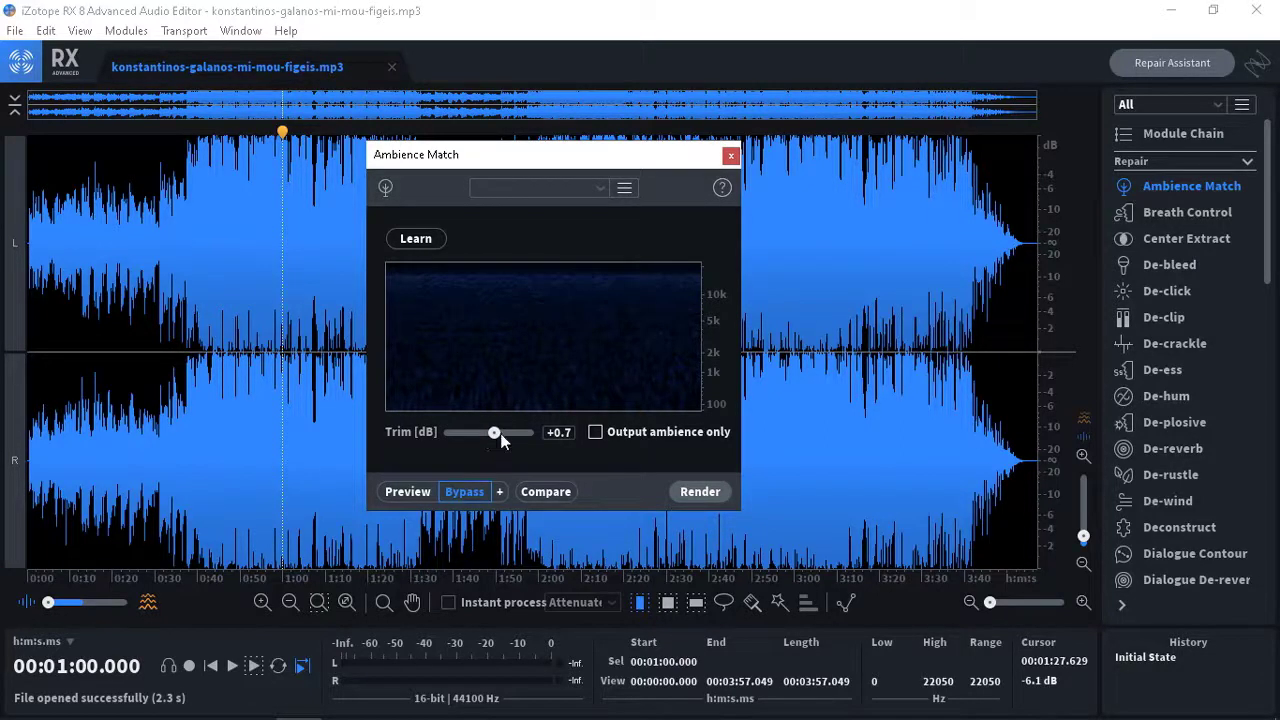
pyautogui.moveTo(485, 436)
pyautogui.mouseDown()
pyautogui.moveTo(518, 436)
pyautogui.moveTo(472, 440)
pyautogui.moveTo(482, 436)
pyautogui.mouseUp()
pyautogui.click(405, 491)
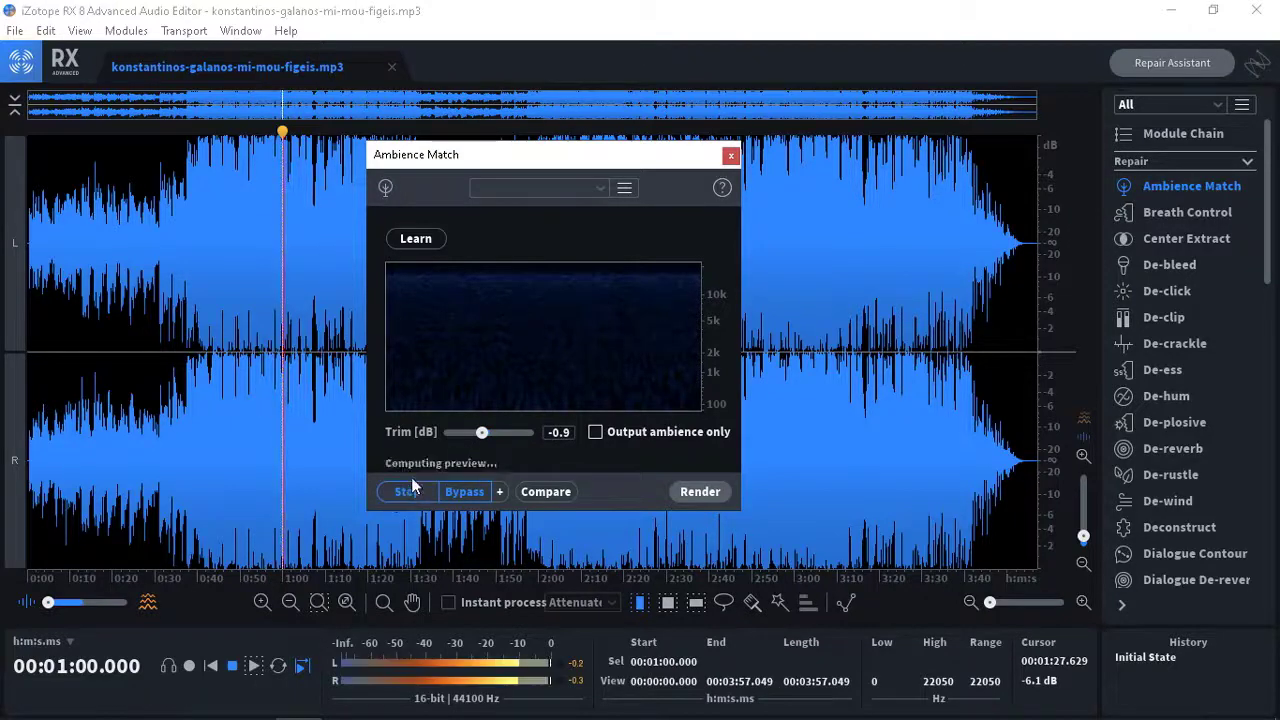
pyautogui.press('space')
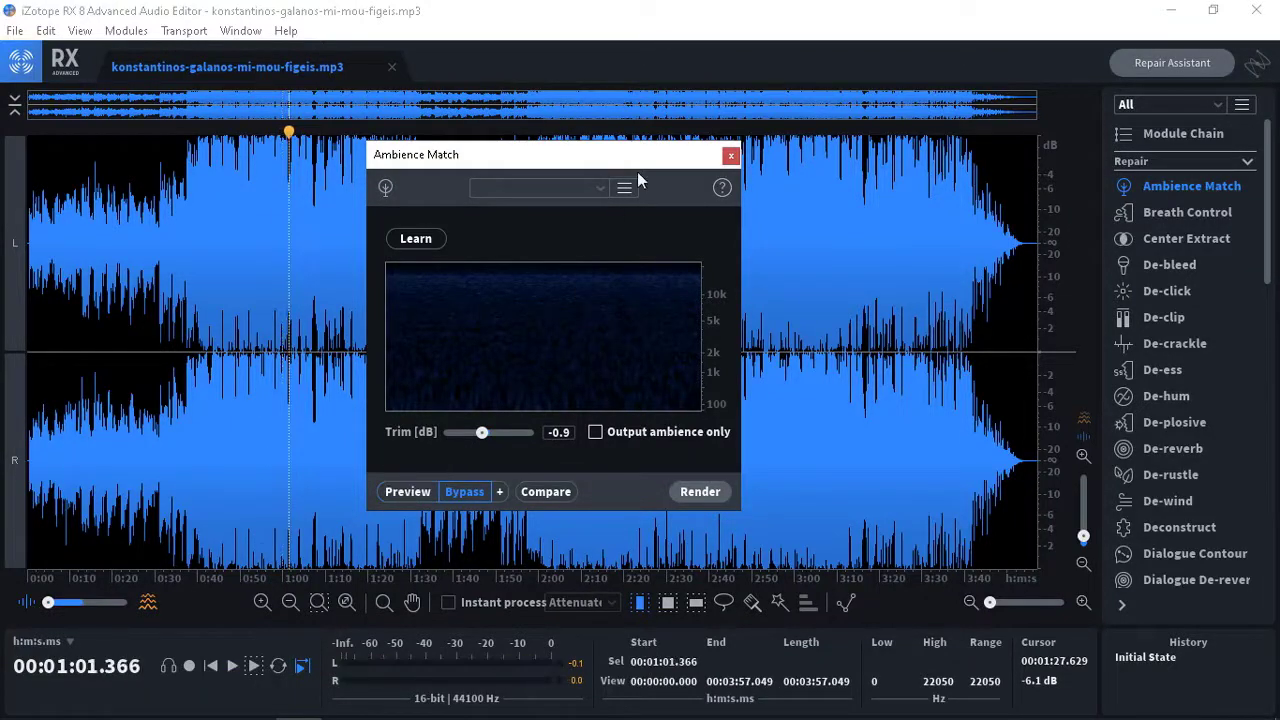
pyautogui.click(731, 155)
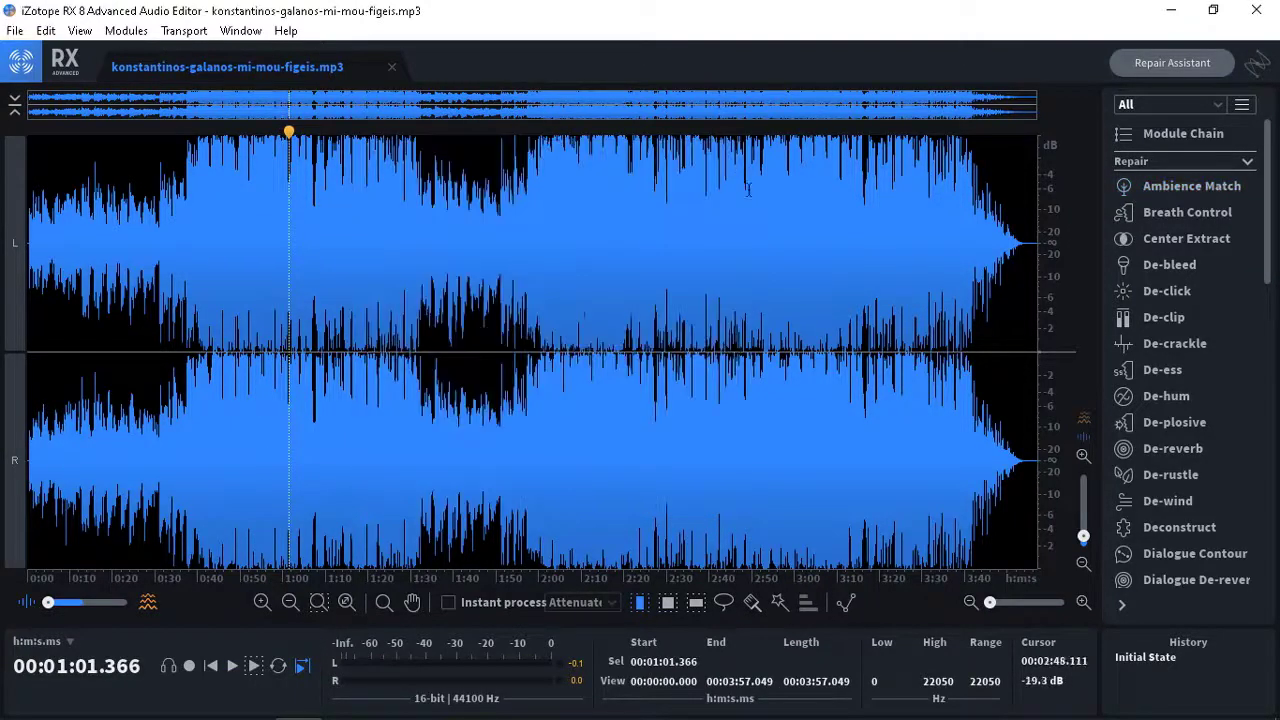
pyautogui.click(1190, 214)
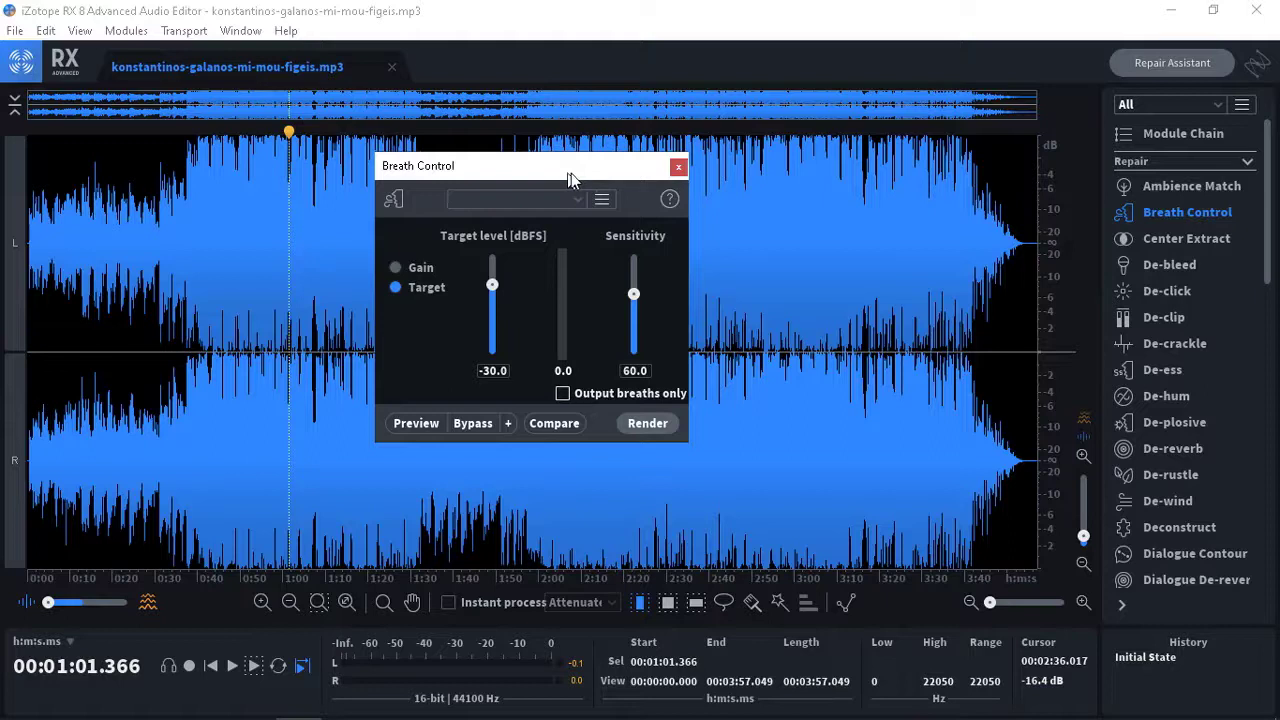
pyautogui.moveTo(571, 173); pyautogui.dragTo(621, 183)
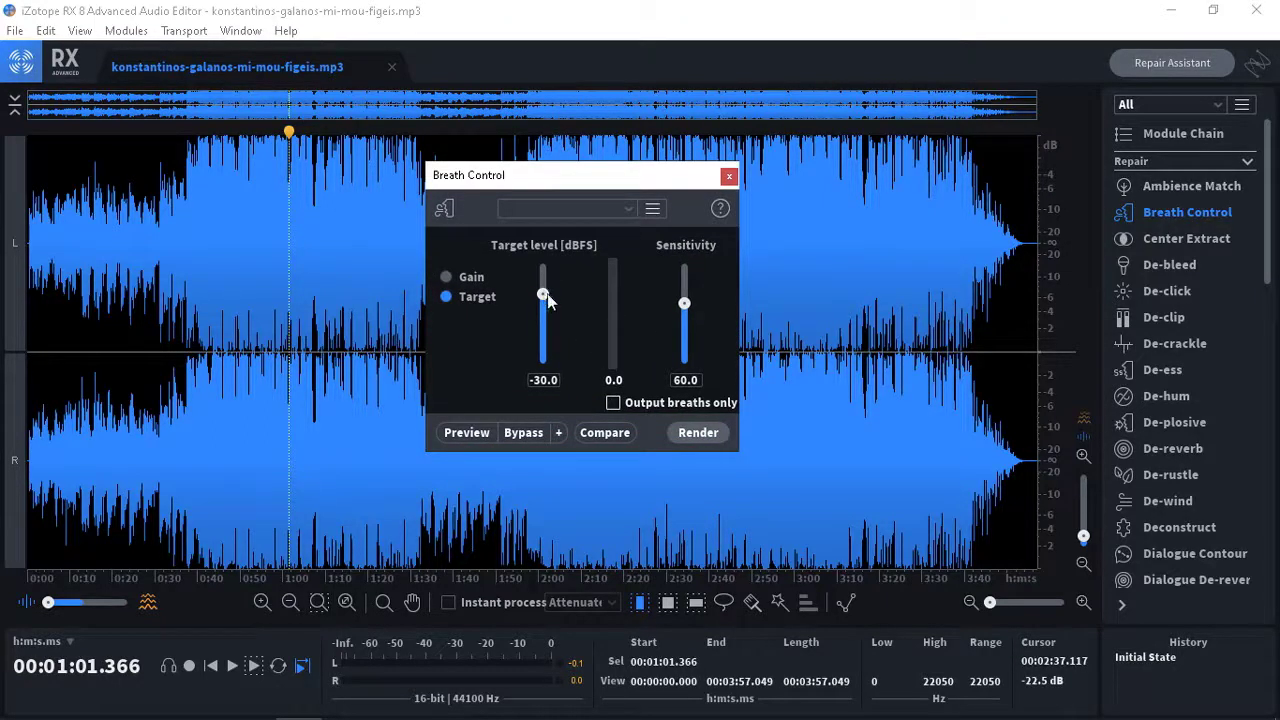
pyautogui.moveTo(547, 295)
pyautogui.mouseDown()
pyautogui.moveTo(545, 283)
pyautogui.moveTo(548, 295)
pyautogui.mouseUp()
pyautogui.click(729, 176)
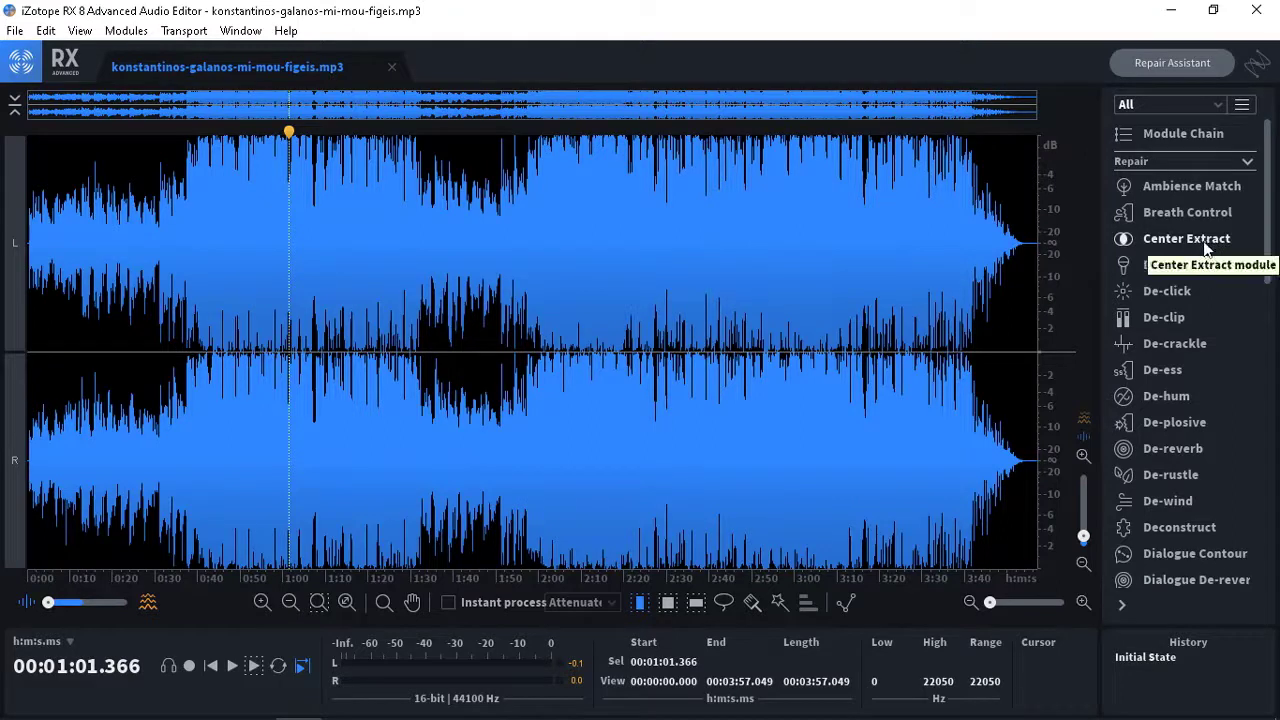
pyautogui.click(1190, 238)
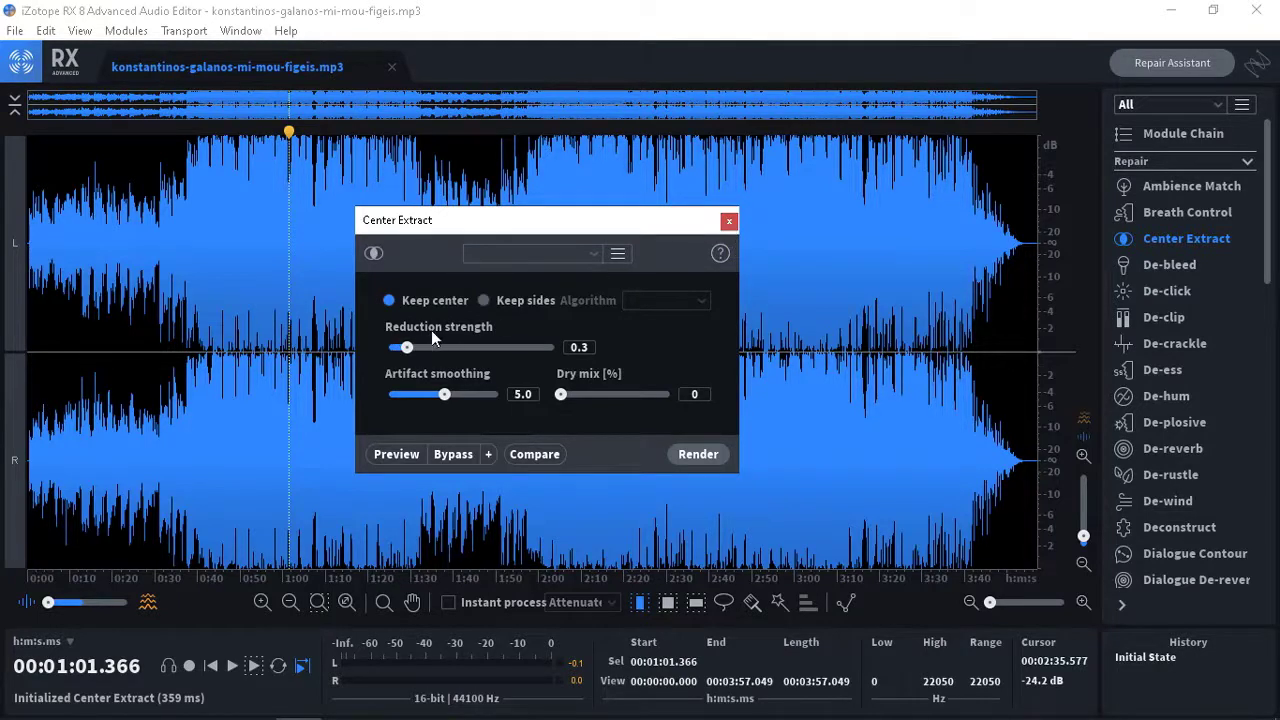
pyautogui.click(730, 221)
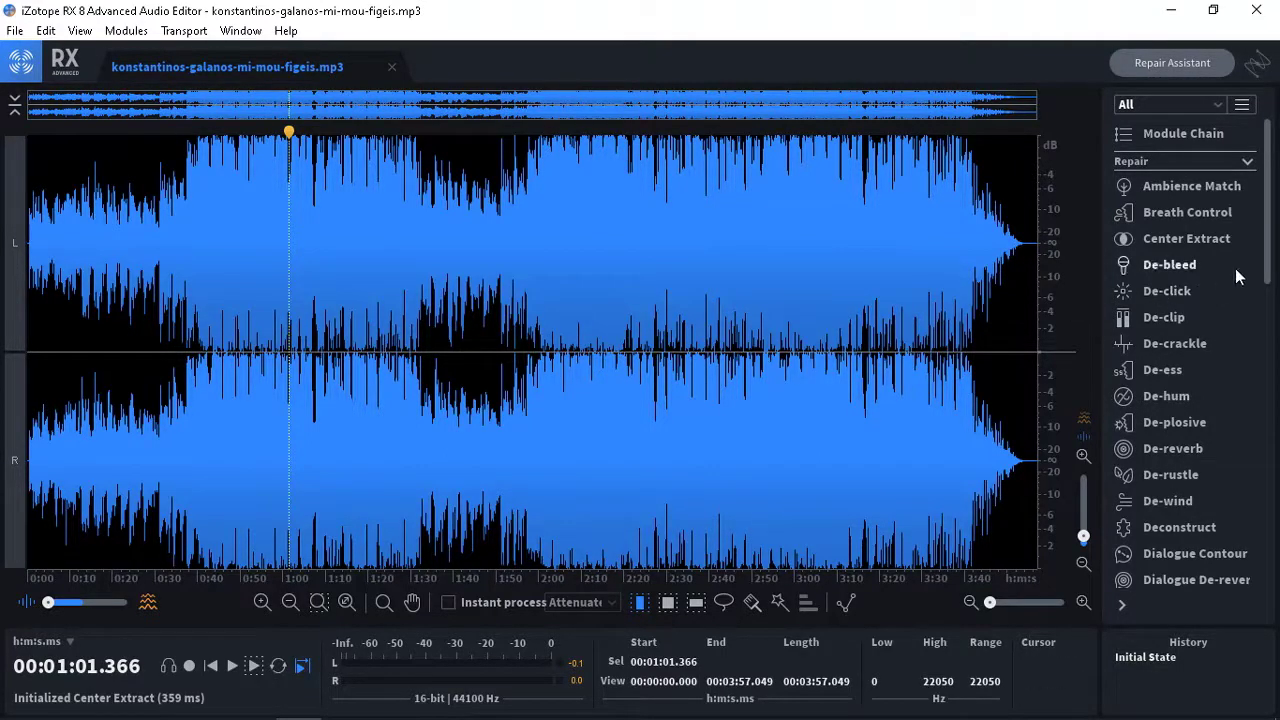
# - Open the De-clip module, move its window over the waveform, then close it
pyautogui.scroll(-2, 1271, 252)
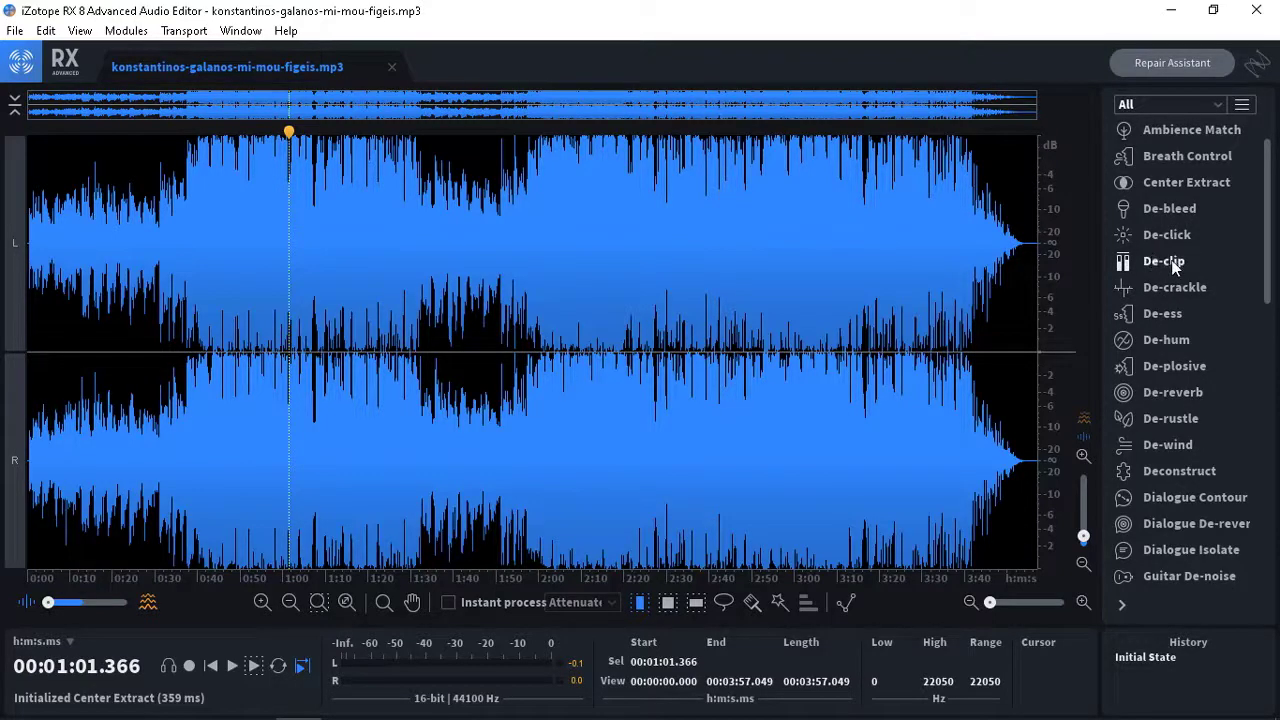
pyautogui.click(1166, 261)
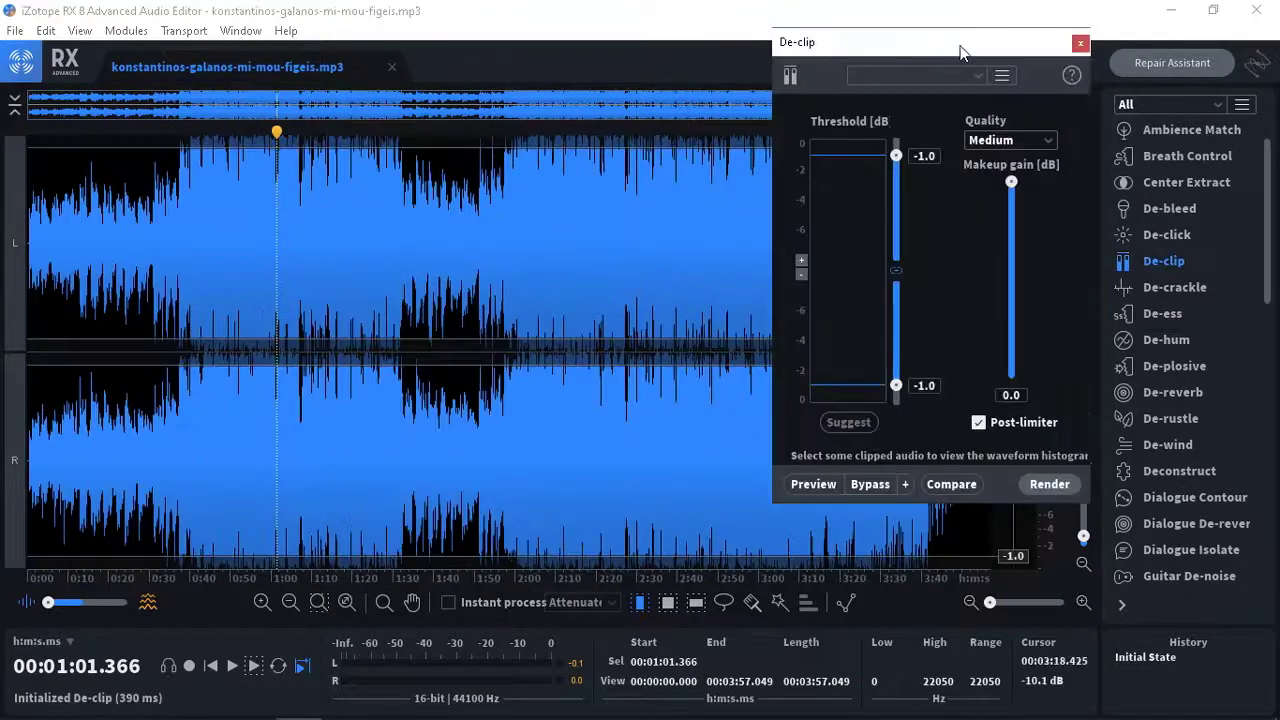
pyautogui.moveTo(960, 50); pyautogui.dragTo(651, 75)
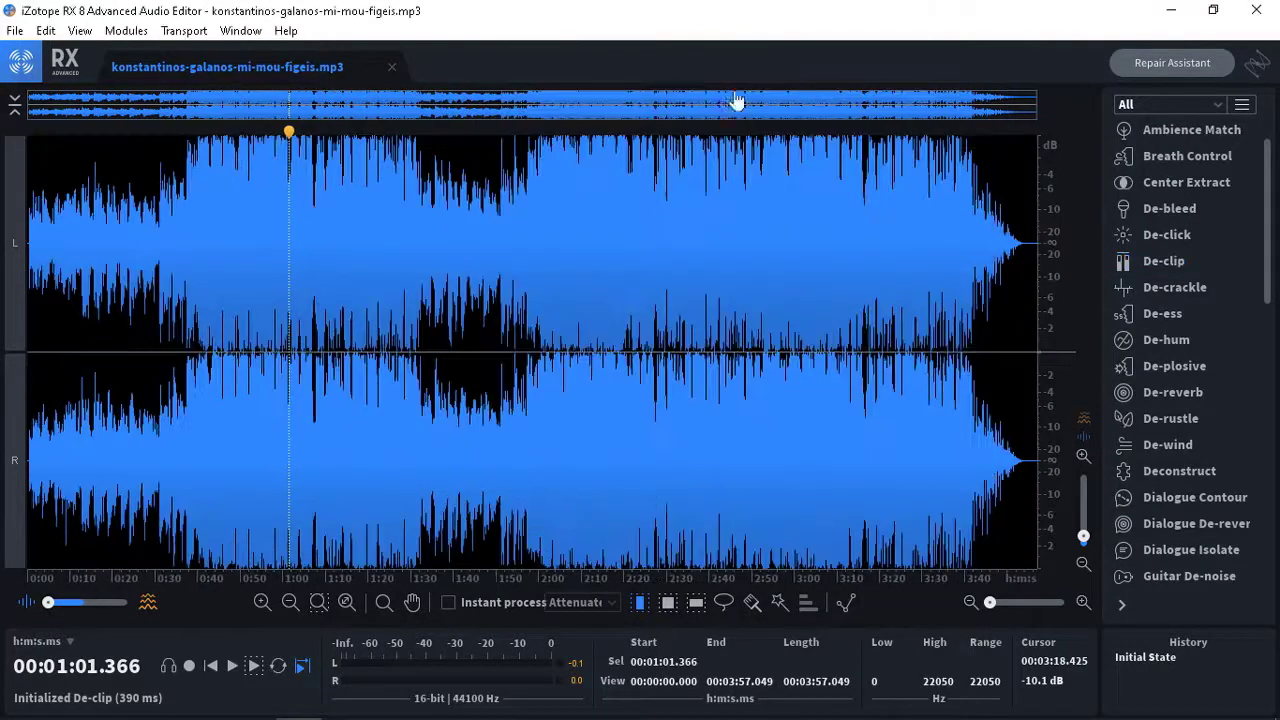
pyautogui.click(772, 69)
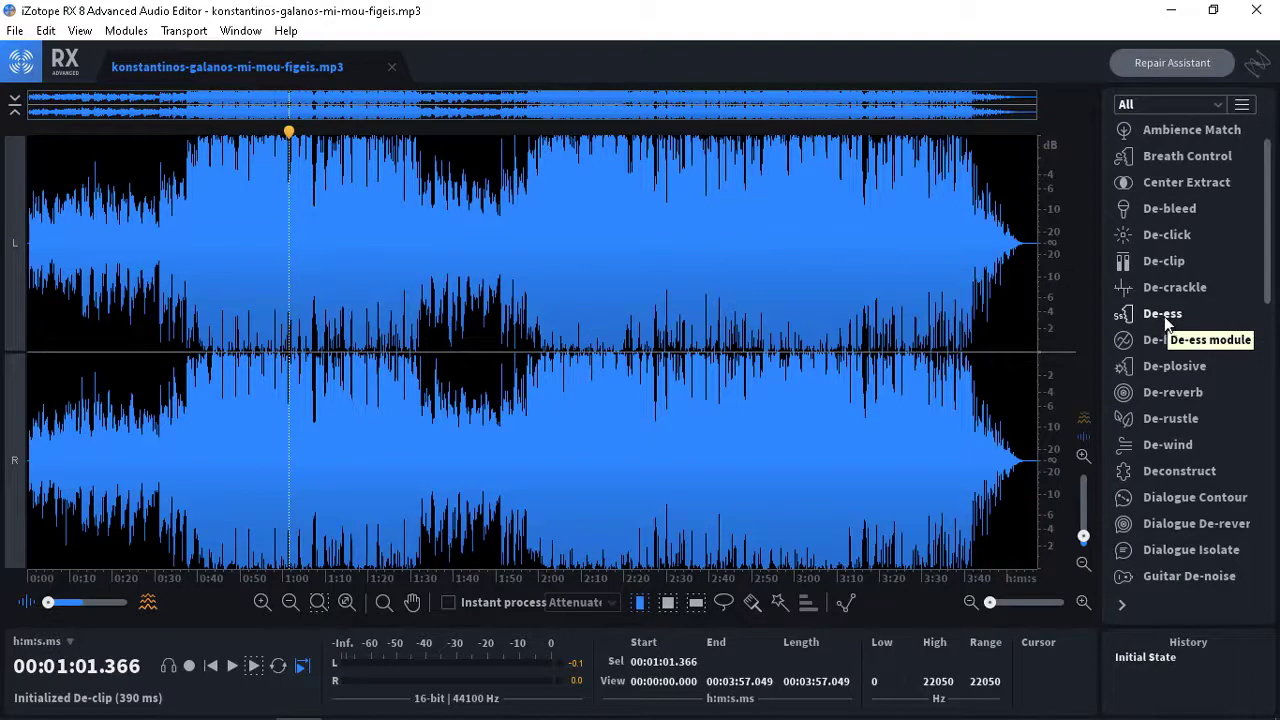
# - Place the playhead at 2:04.989 in the song
pyautogui.click(812, 322)
pyautogui.click(655, 320)
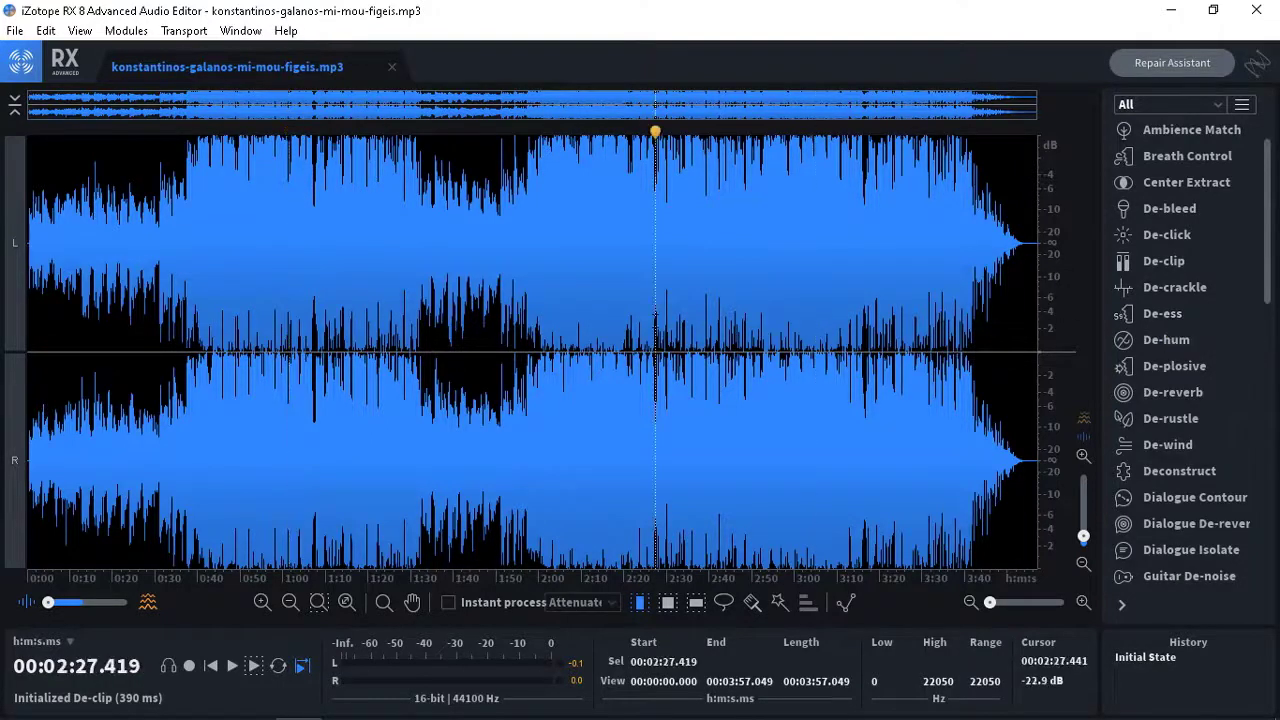
pyautogui.click(560, 300)
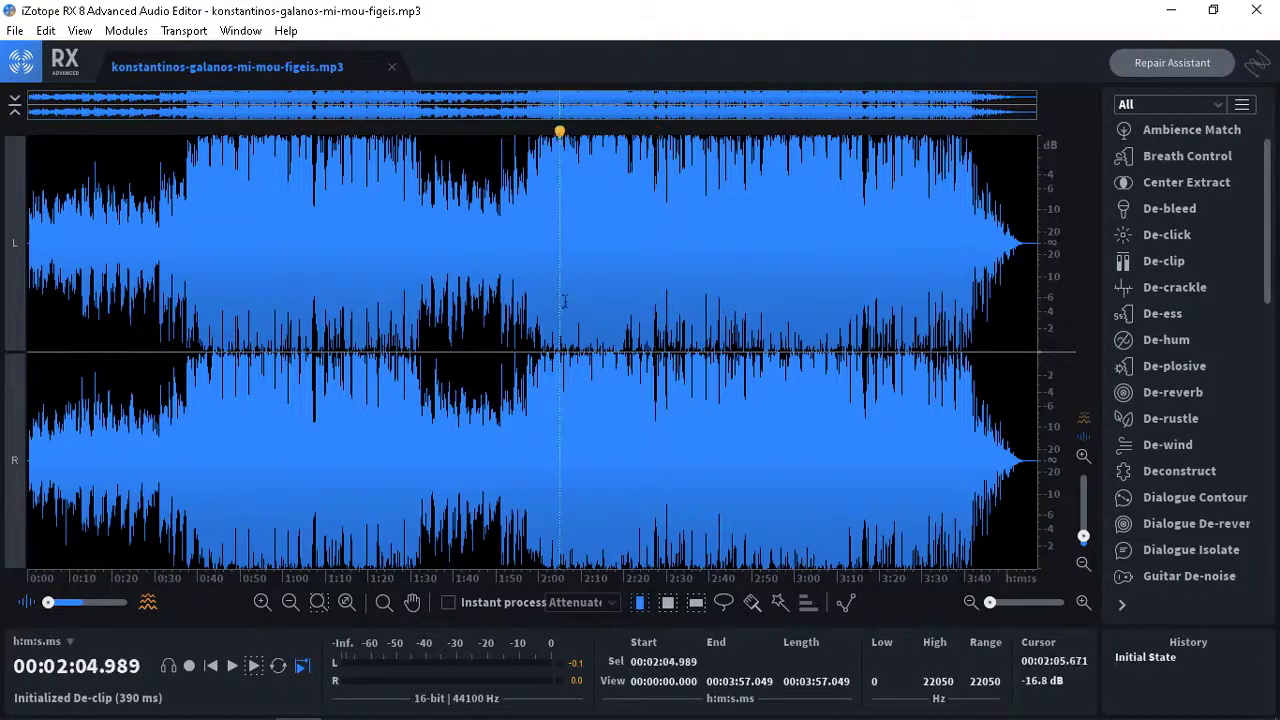
# - Preview De-ess with threshold -22.4 dB and cutoff 3420 Hz, then stop playback
pyautogui.click(1163, 316)
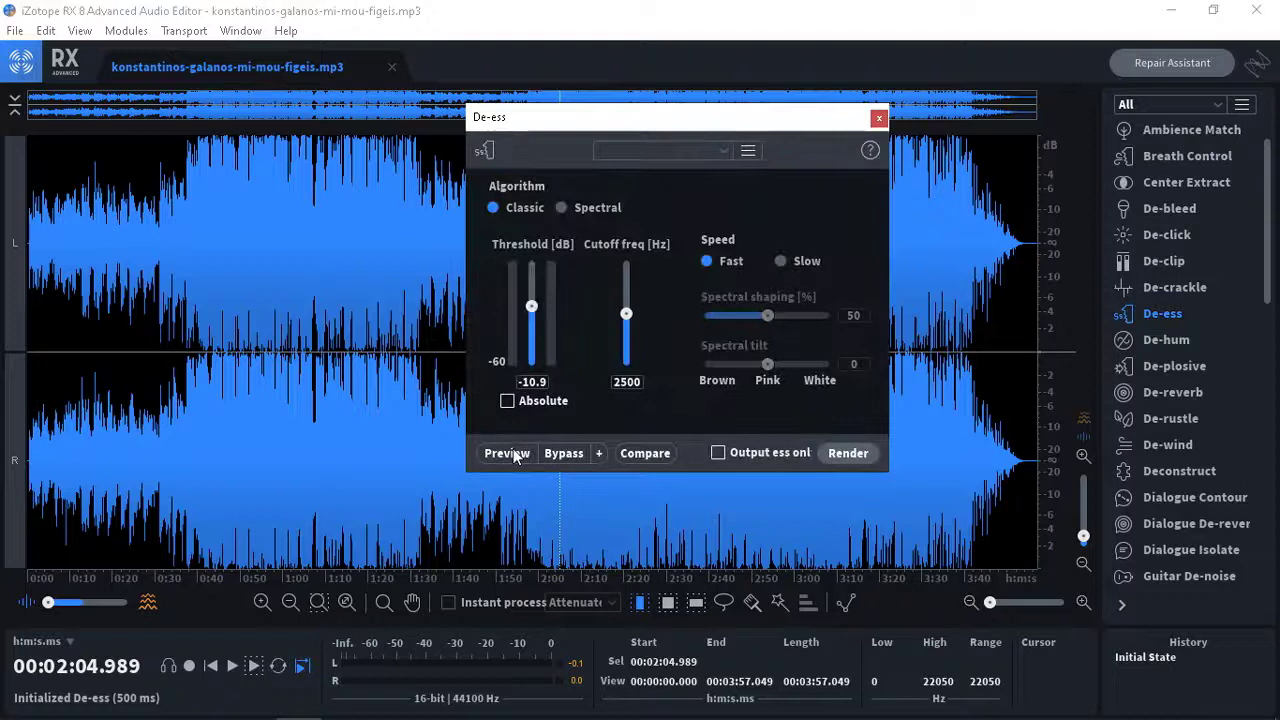
pyautogui.click(507, 453)
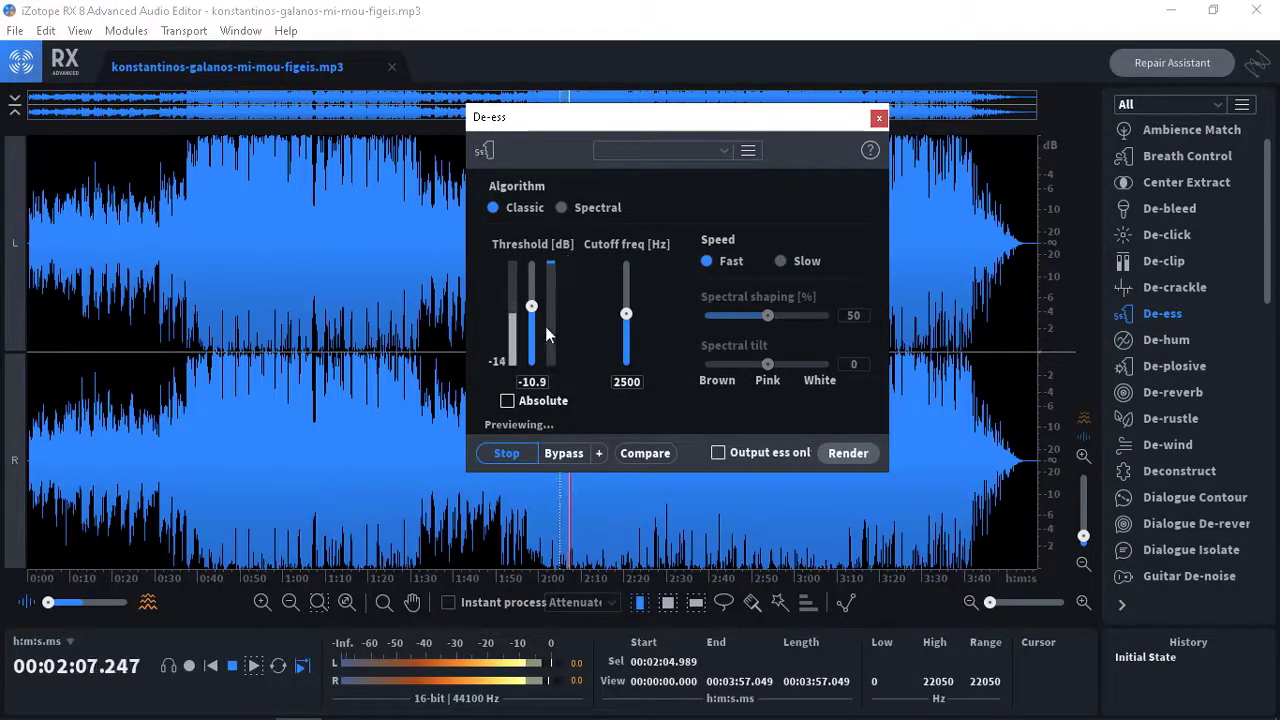
pyautogui.moveTo(531, 330); pyautogui.dragTo(522, 365)
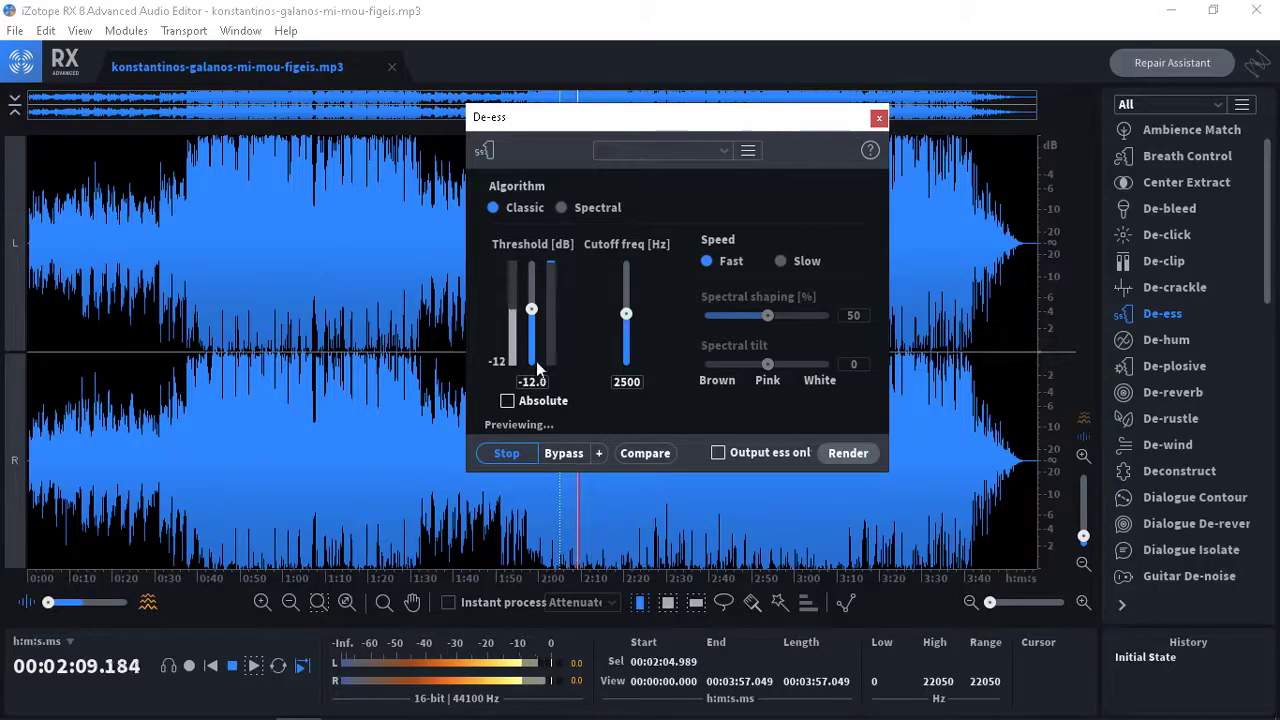
pyautogui.moveTo(535, 316); pyautogui.dragTo(531, 322)
pyautogui.moveTo(626, 314); pyautogui.dragTo(626, 299)
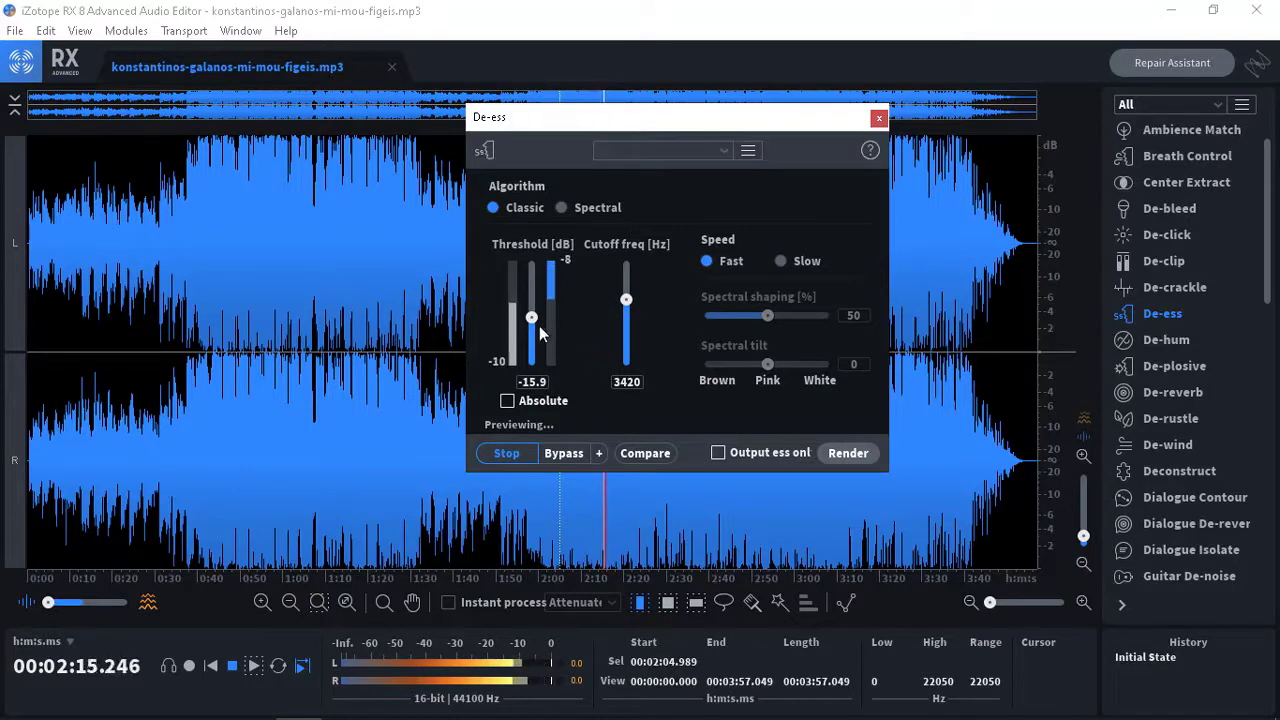
pyautogui.moveTo(531, 317); pyautogui.dragTo(534, 334)
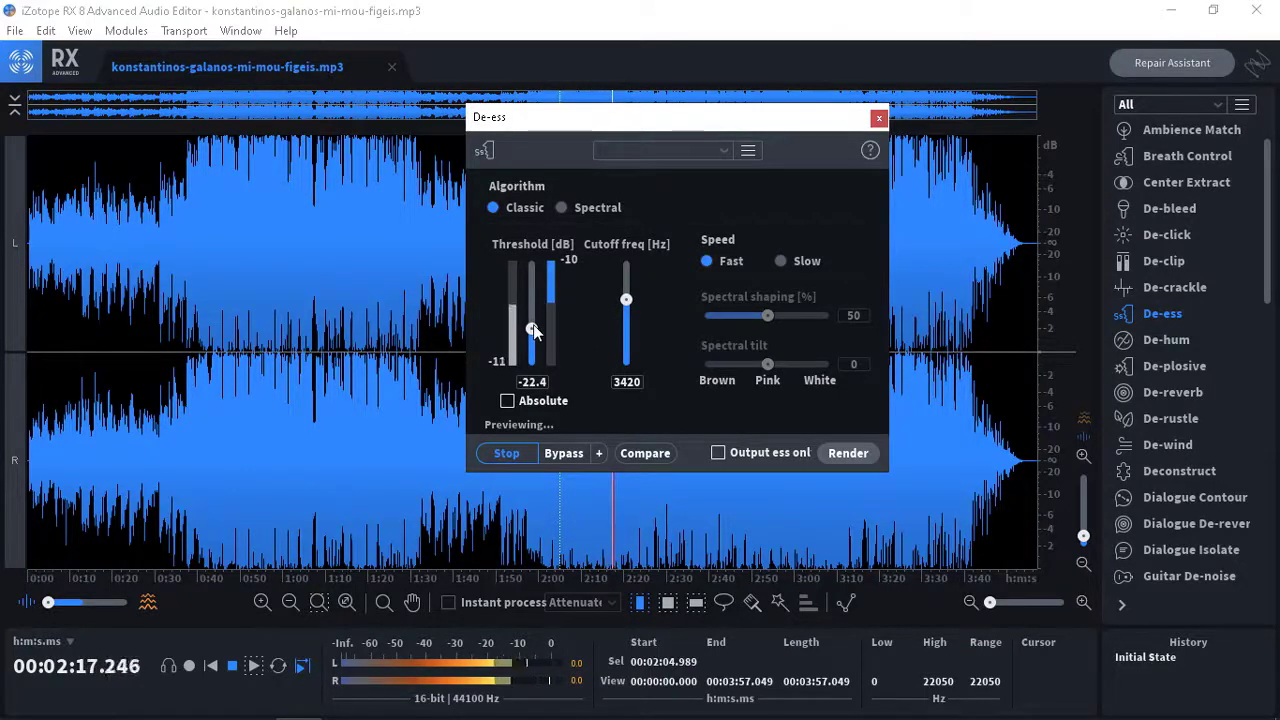
pyautogui.click(508, 453)
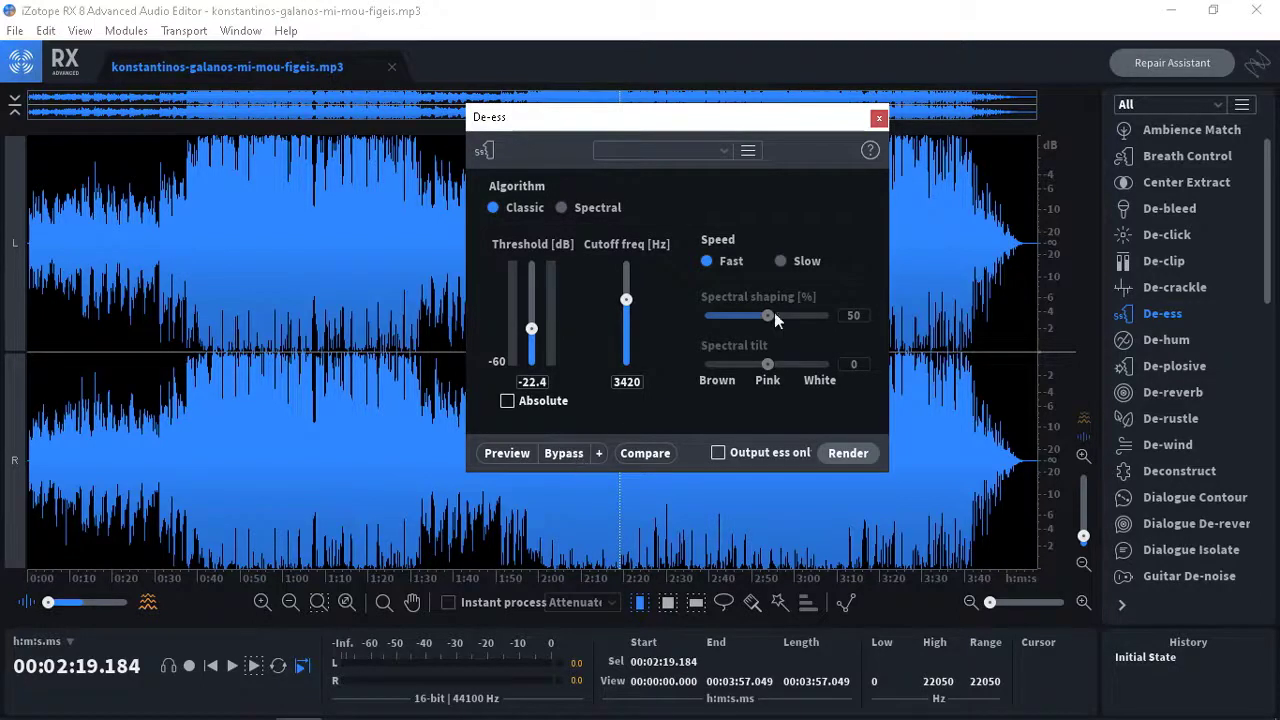
# - Close De-ess and open the De-hum module from the module list
pyautogui.click(879, 118)
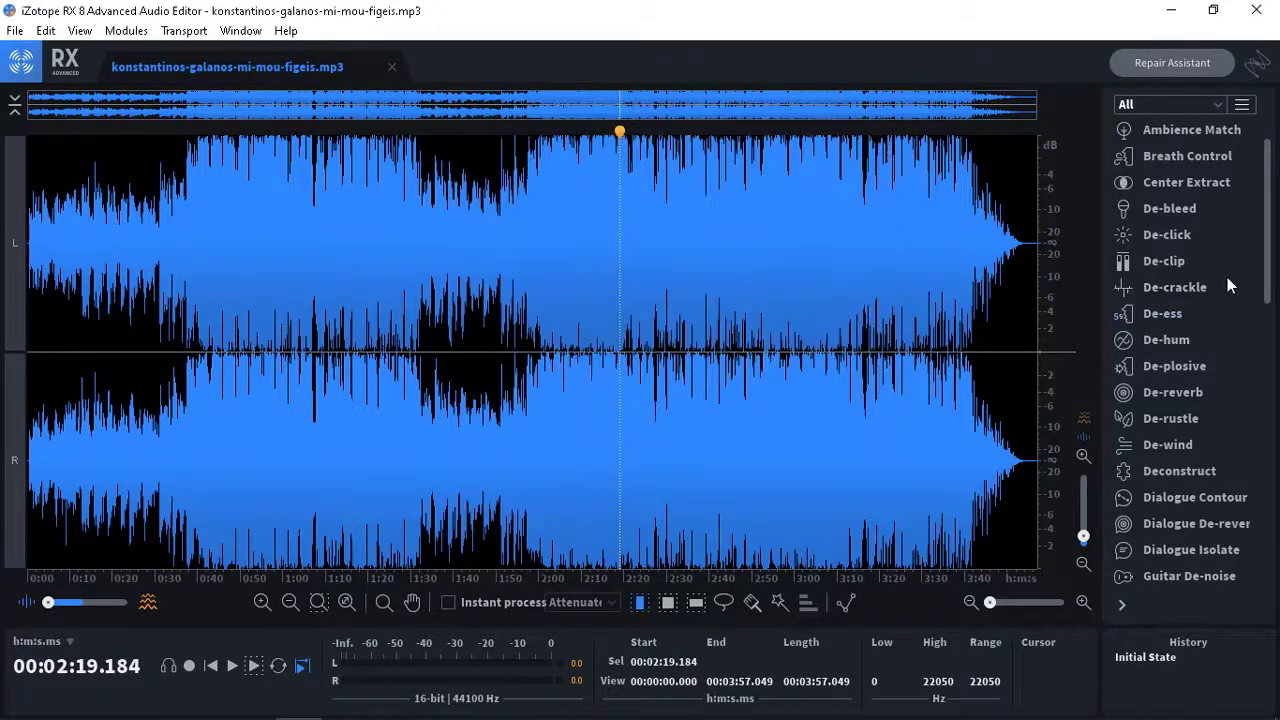
pyautogui.moveTo(1266, 251); pyautogui.dragTo(1271, 284)
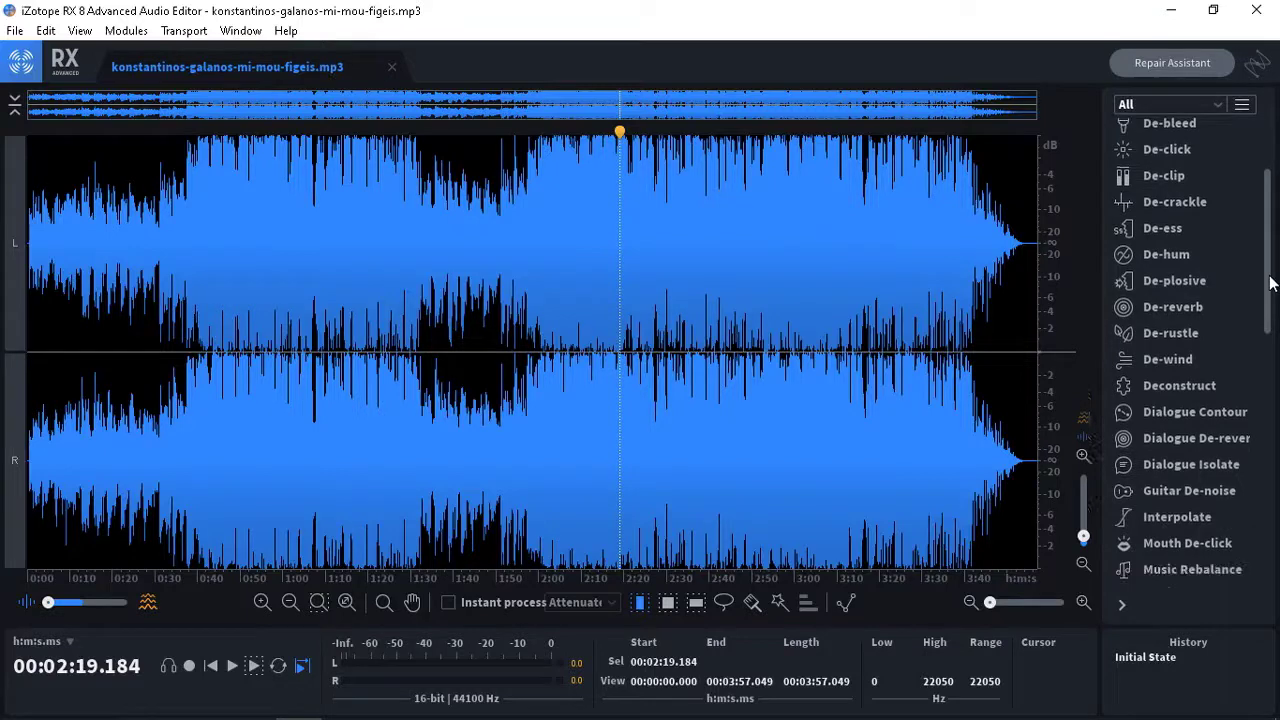
pyautogui.click(1161, 253)
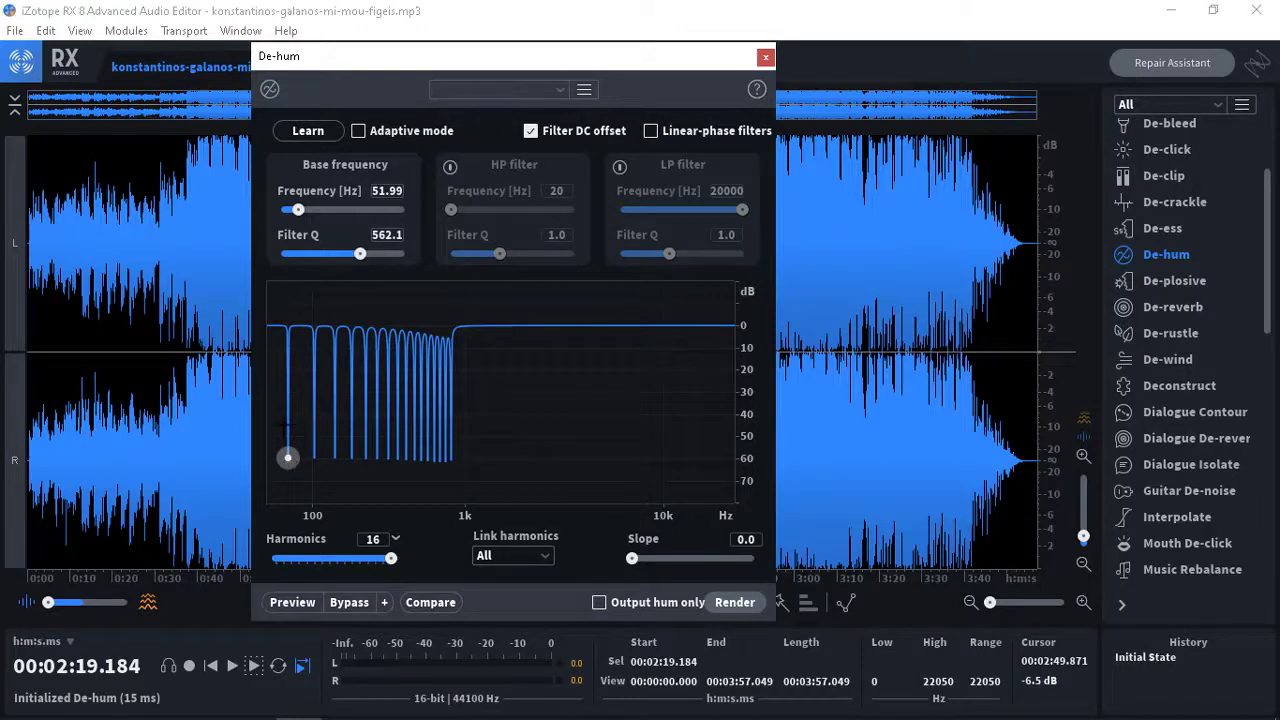
# - Set De-hum base frequency to 49.30 Hz and Filter Q to 982.4, then close it unrendered
pyautogui.moveTo(287, 457)
pyautogui.mouseDown()
pyautogui.moveTo(262, 457)
pyautogui.moveTo(280, 457)
pyautogui.mouseUp()
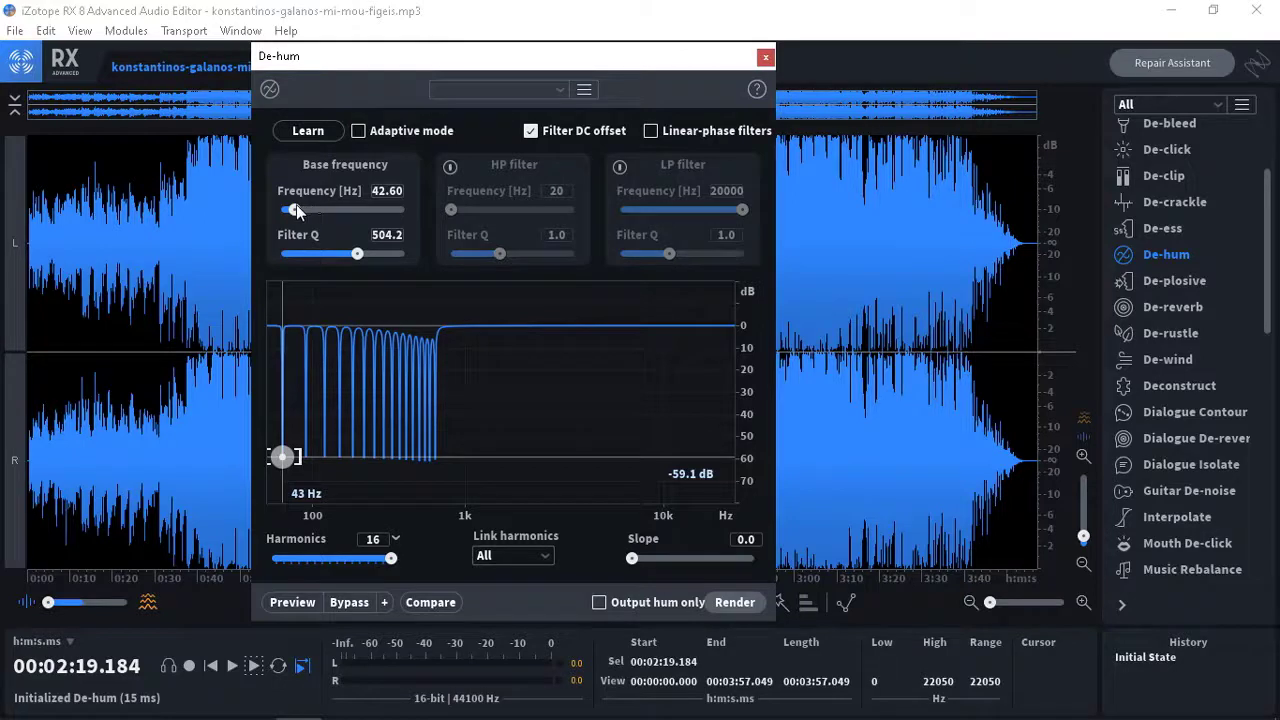
pyautogui.moveTo(296, 206)
pyautogui.mouseDown()
pyautogui.moveTo(323, 212)
pyautogui.moveTo(299, 218)
pyautogui.mouseUp()
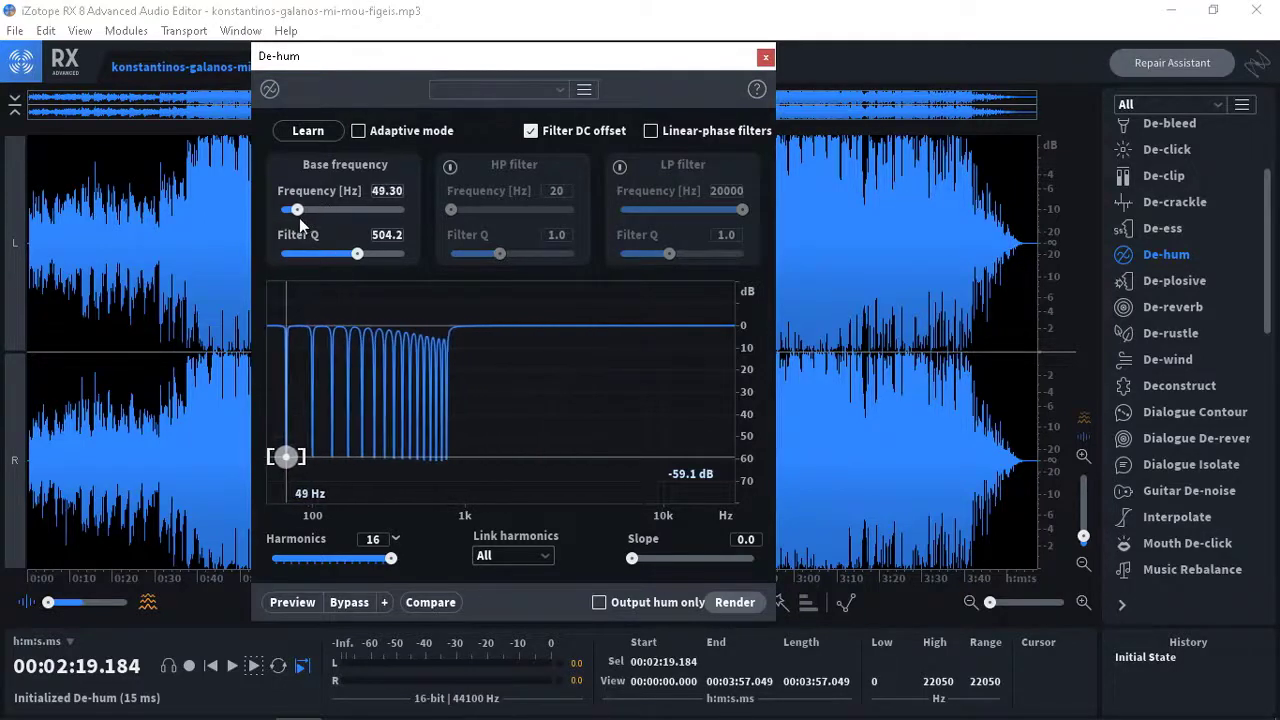
pyautogui.scroll(-2, 360, 254)
pyautogui.scroll(5, 358, 258)
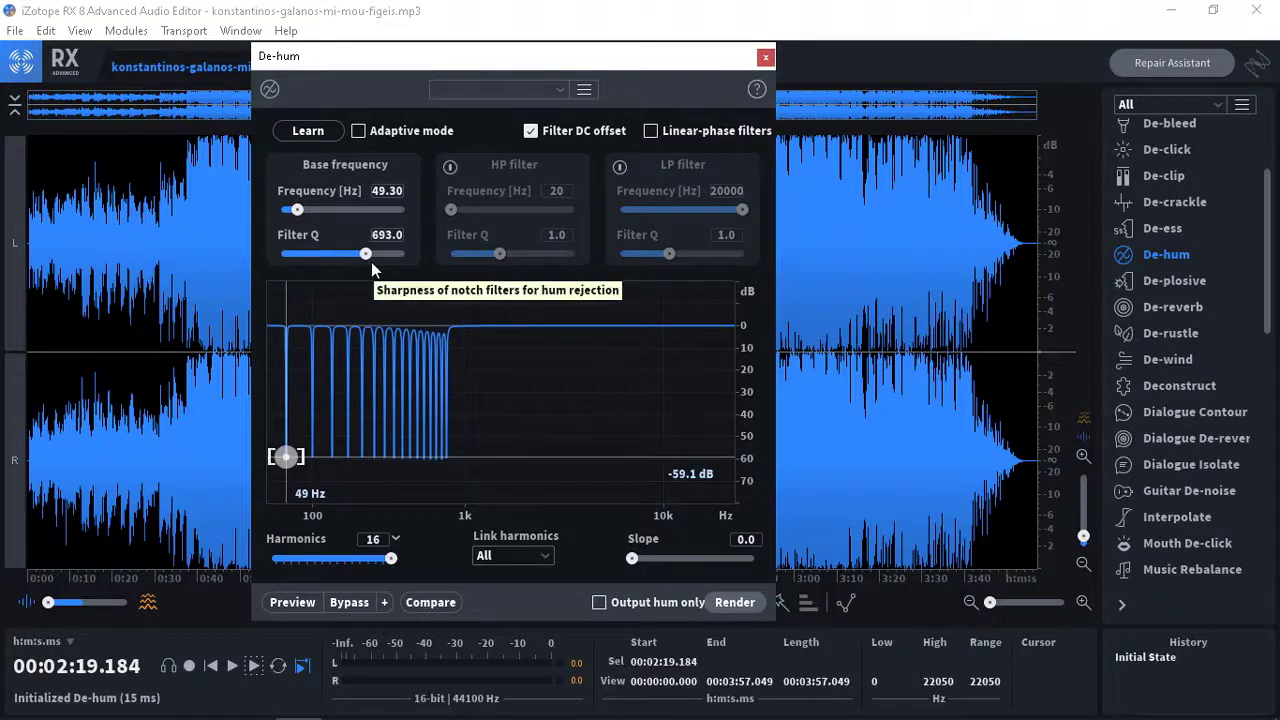
pyautogui.scroll(-4, 368, 255)
pyautogui.scroll(6, 368, 255)
pyautogui.scroll(-2, 378, 265)
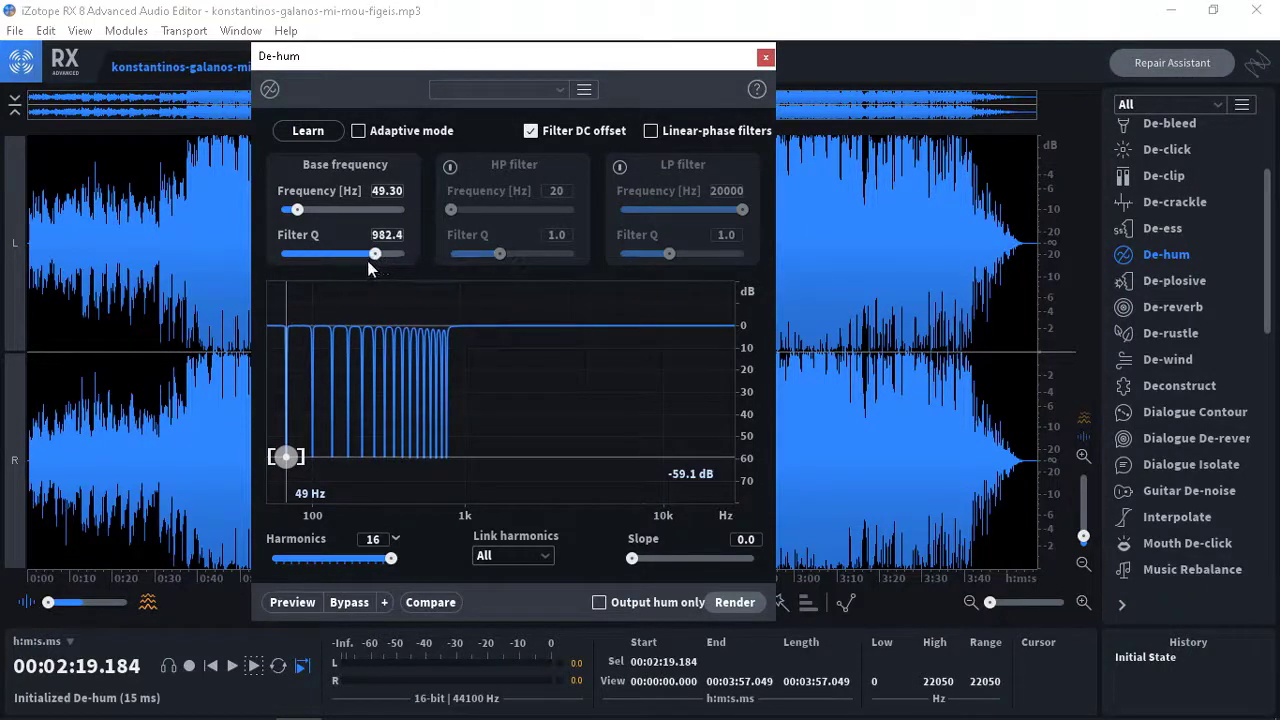
pyautogui.click(765, 59)
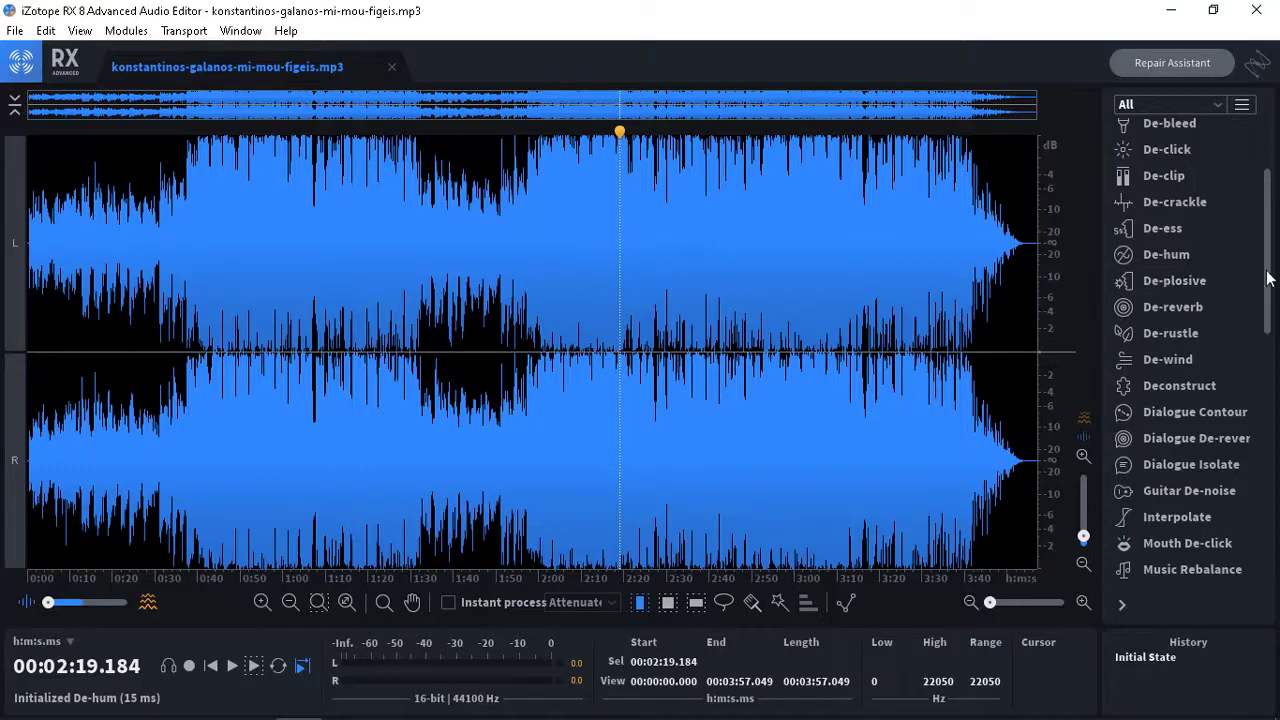
# - Open De-reverb and briefly preview it at default settings
pyautogui.scroll(-2, 1267, 279)
pyautogui.click(1160, 213)
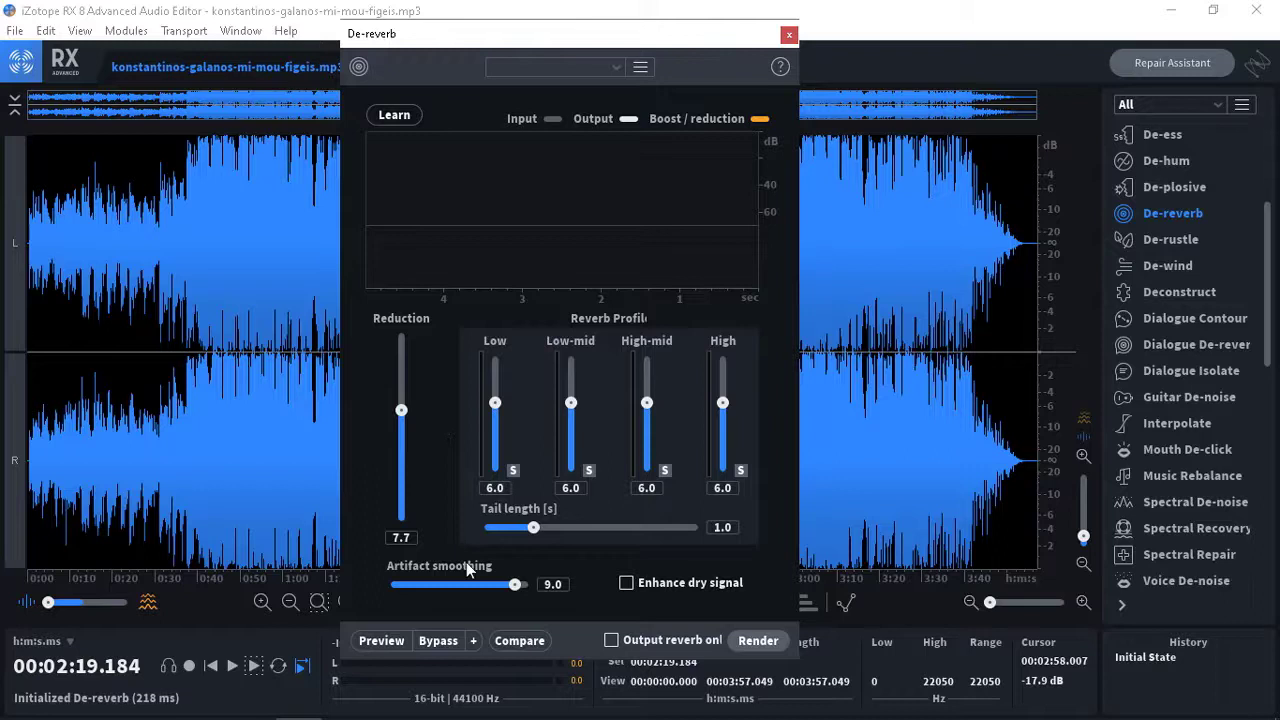
pyautogui.click(380, 640)
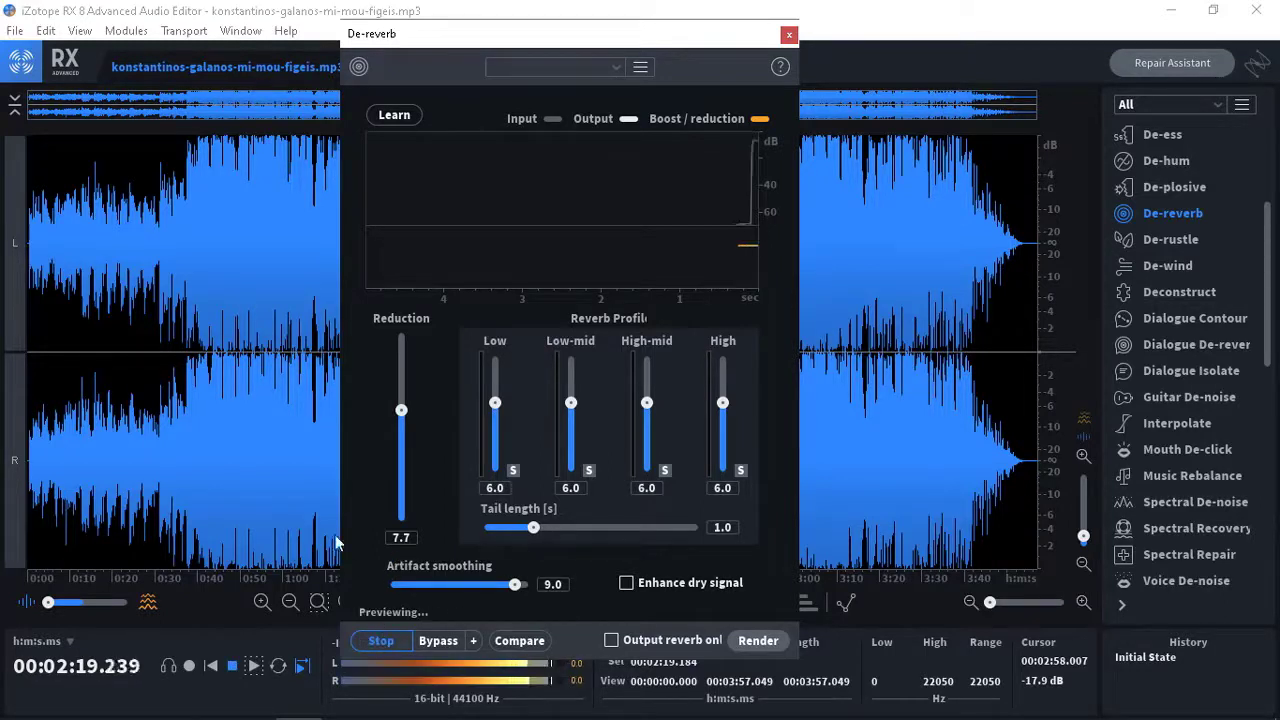
pyautogui.click(380, 645)
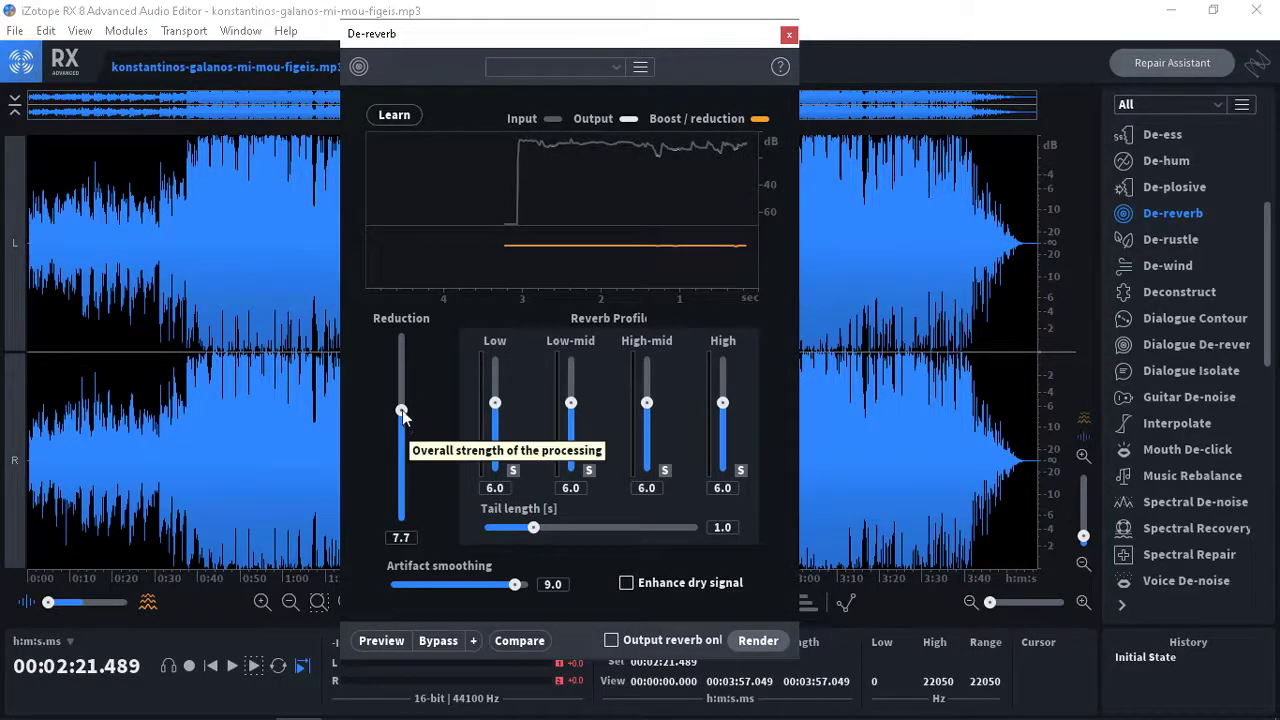
# - Audition De-reverb while lowering Reduction to -9.9, then close it without rendering
pyautogui.moveTo(401, 411); pyautogui.dragTo(404, 450)
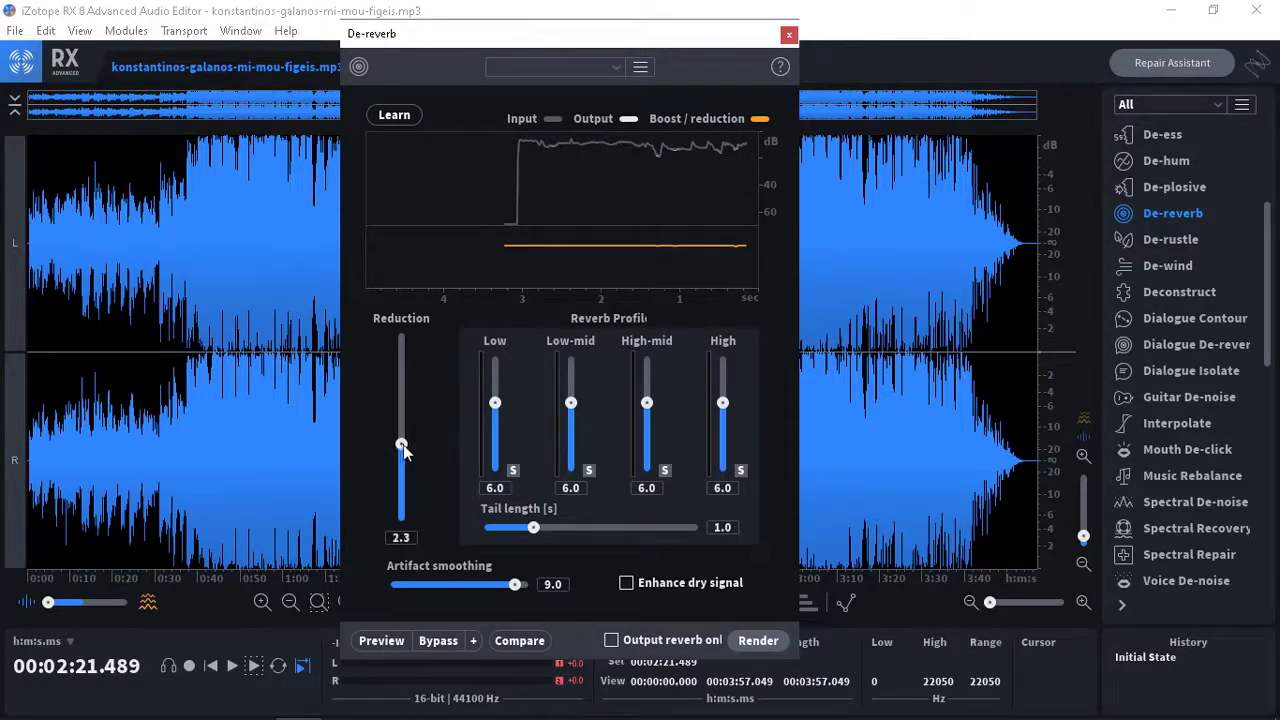
pyautogui.click(378, 645)
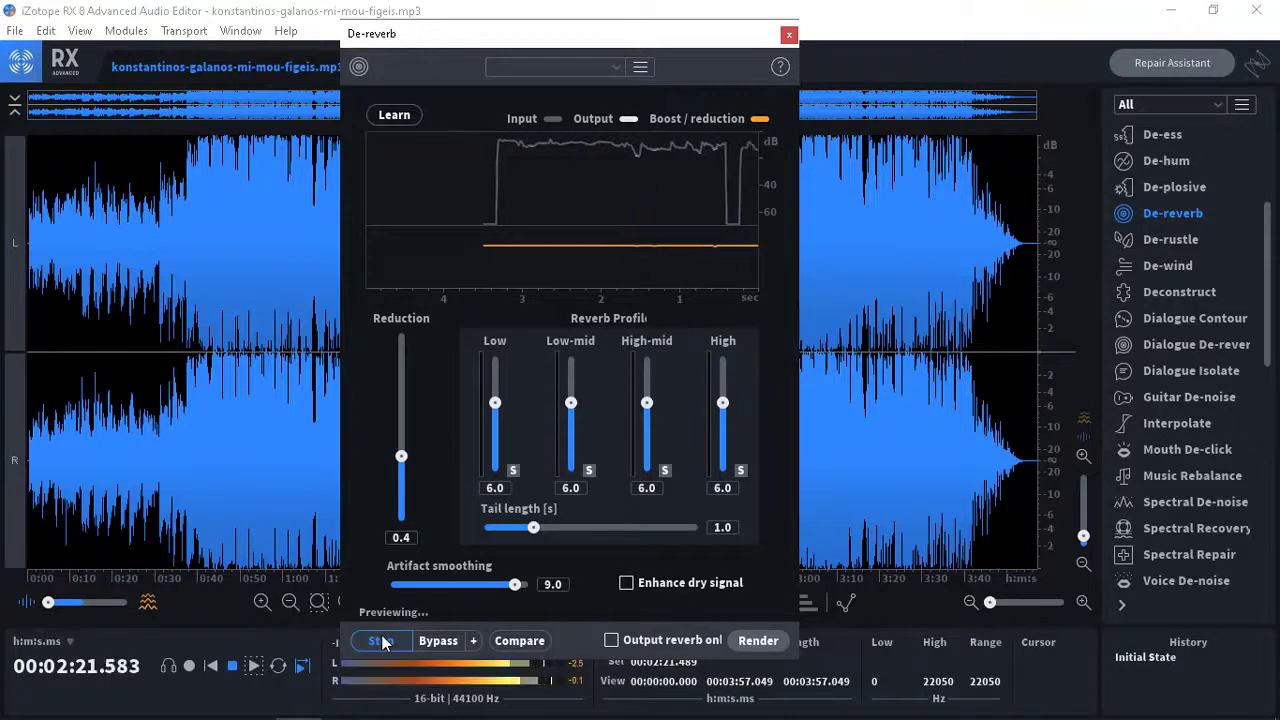
pyautogui.click(380, 641)
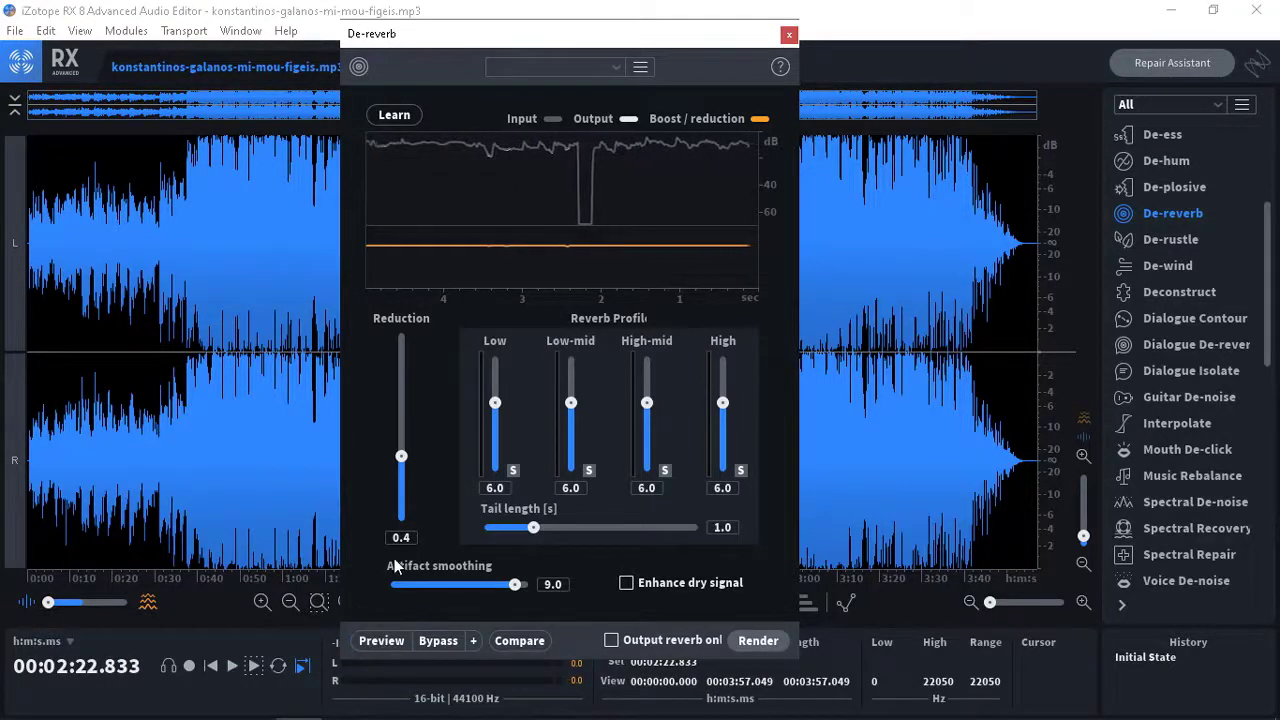
pyautogui.click(375, 643)
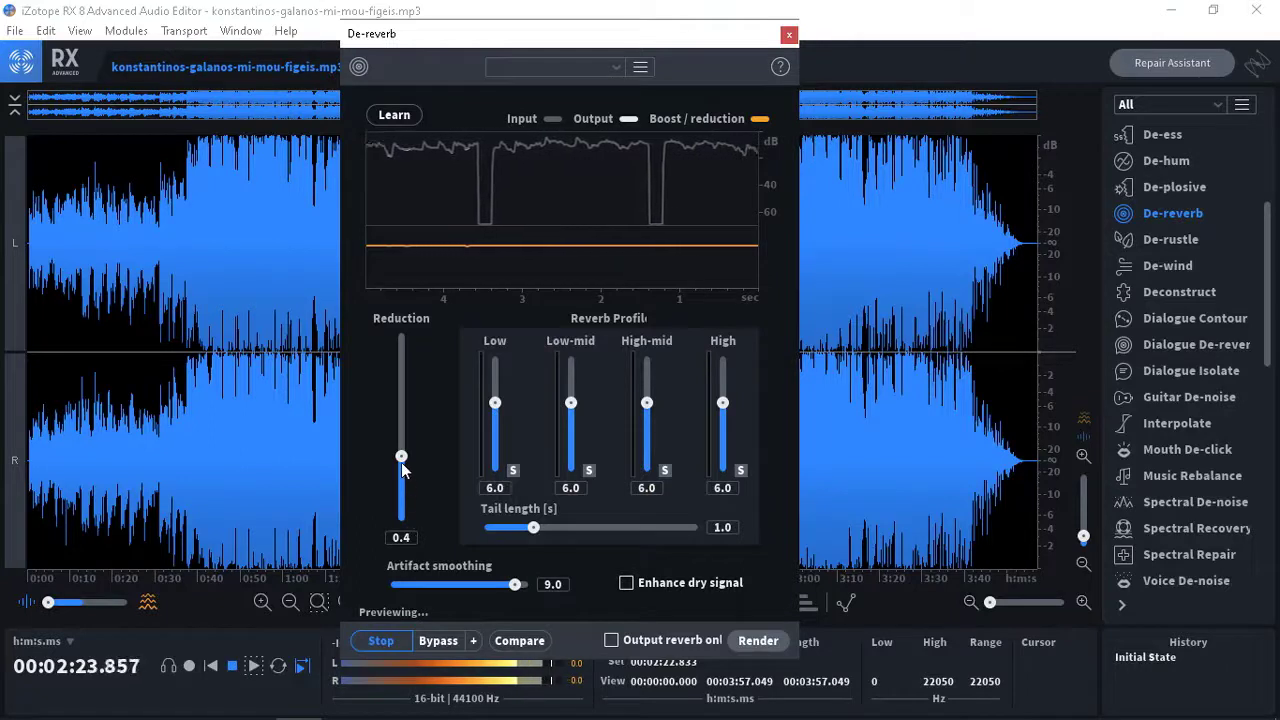
pyautogui.moveTo(400, 458); pyautogui.dragTo(400, 518)
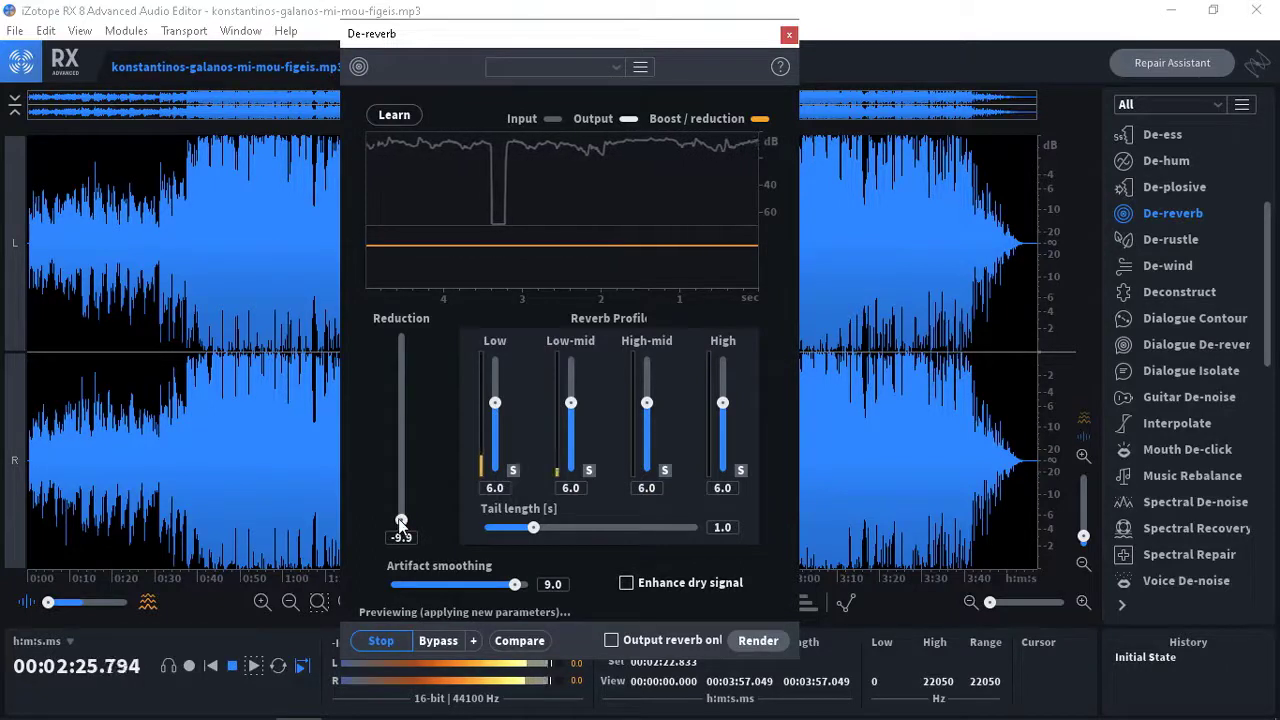
pyautogui.click(380, 641)
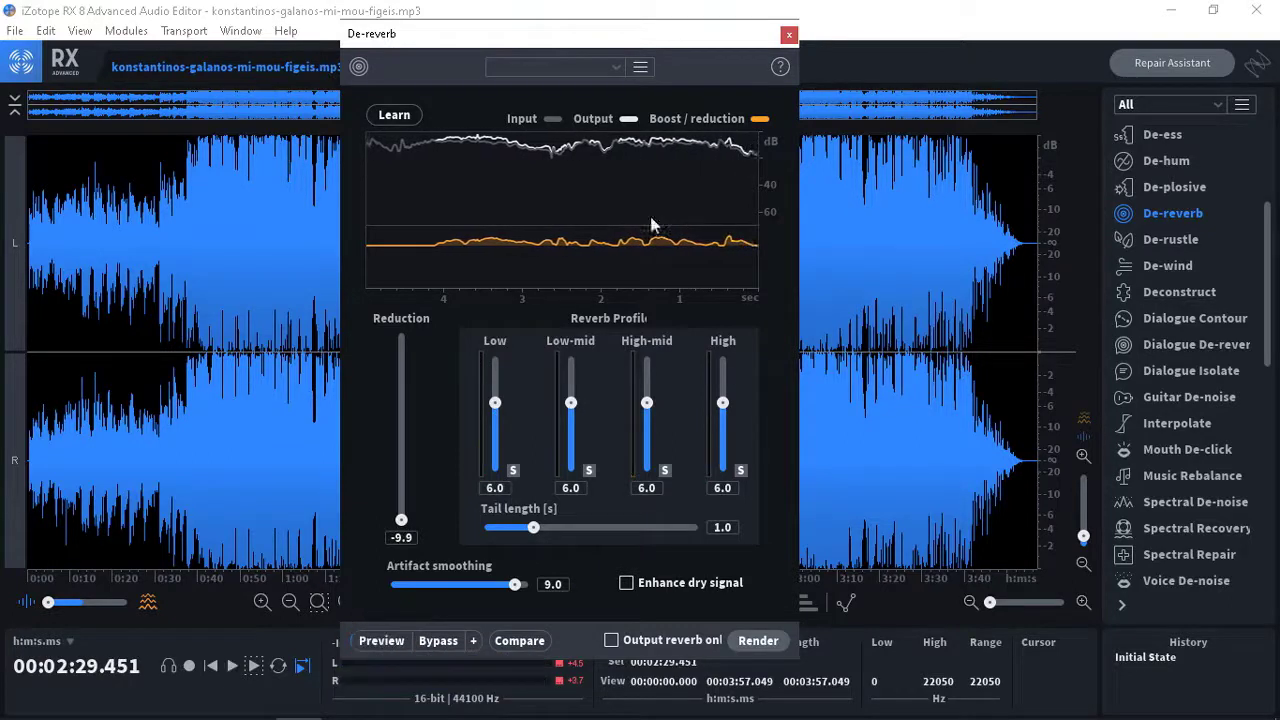
pyautogui.click(789, 37)
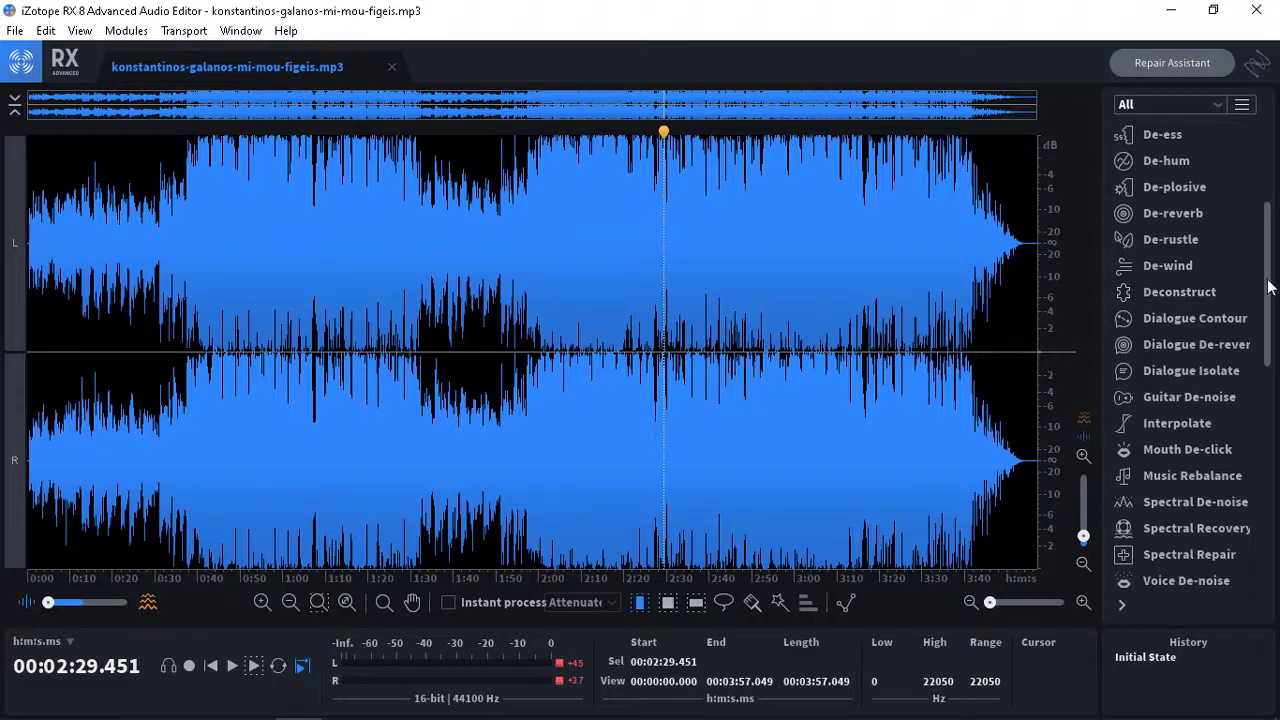
pyautogui.moveTo(1272, 287); pyautogui.dragTo(1277, 352)
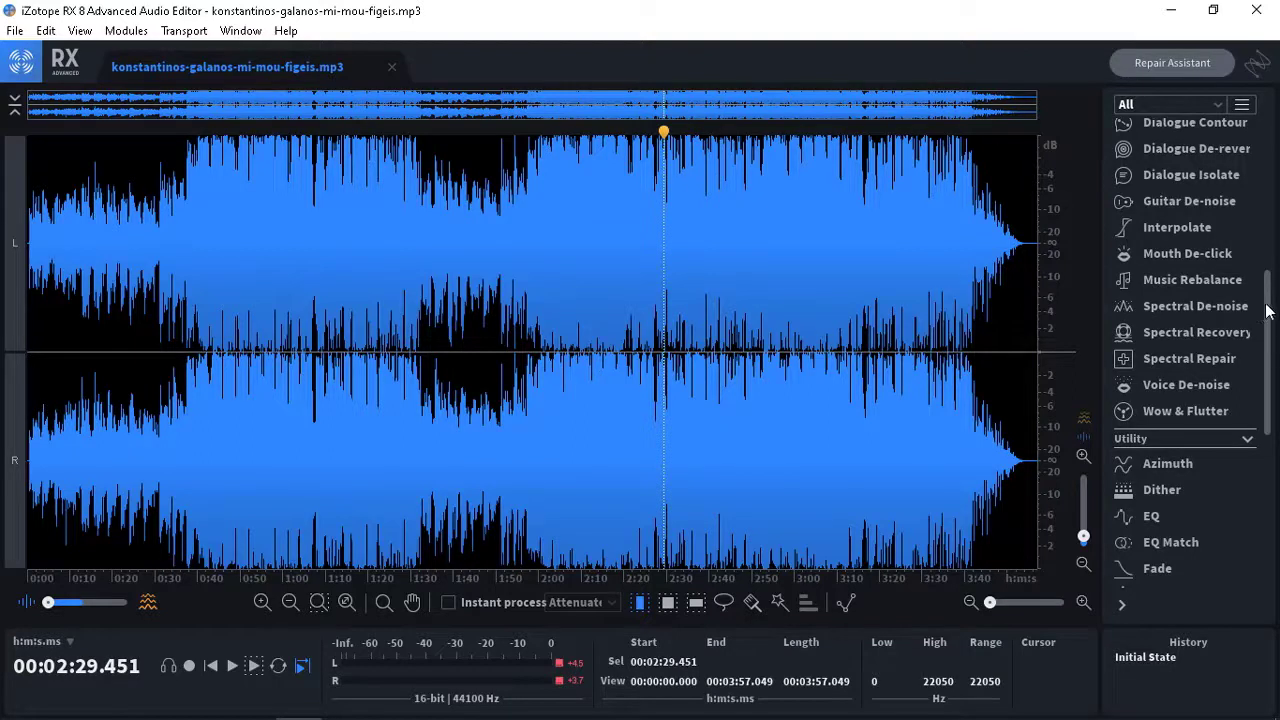
pyautogui.scroll(-2, 1266, 318)
pyautogui.scroll(3, 1230, 320)
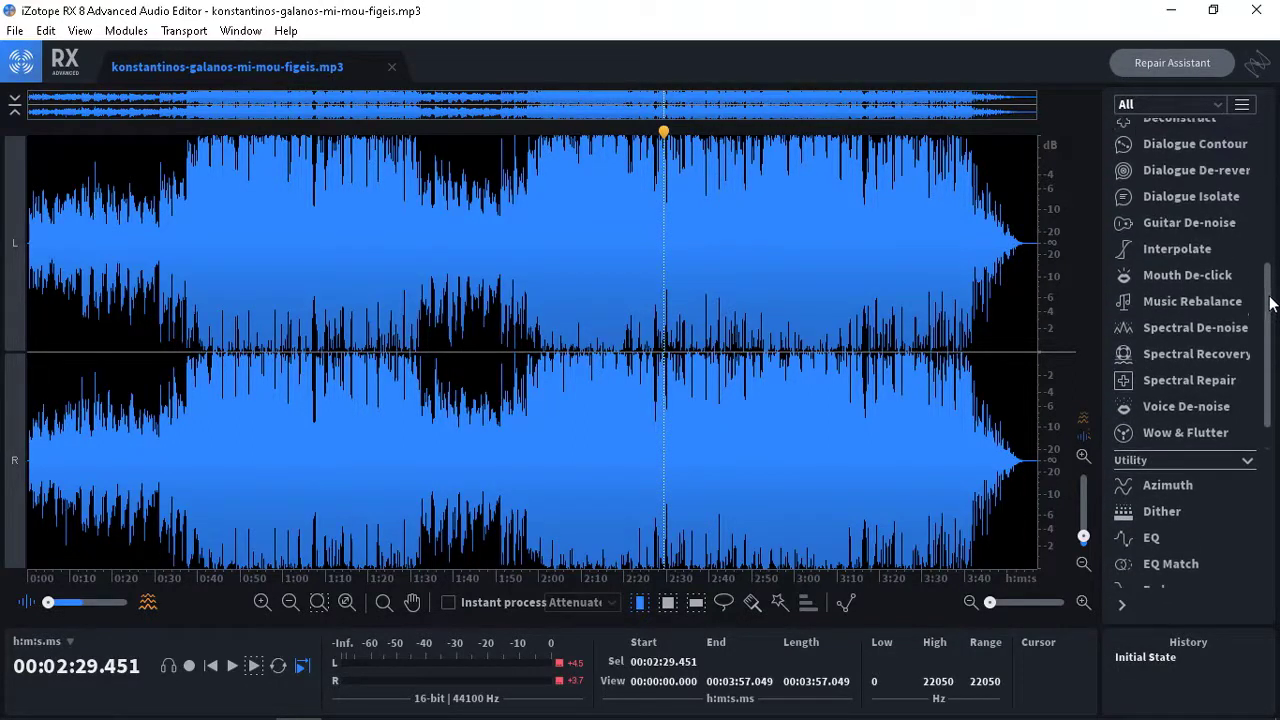
# - Open Music Rebalance, drop the Vocal gain to -Inf, and preview the song without vocals
pyautogui.click(1181, 302)
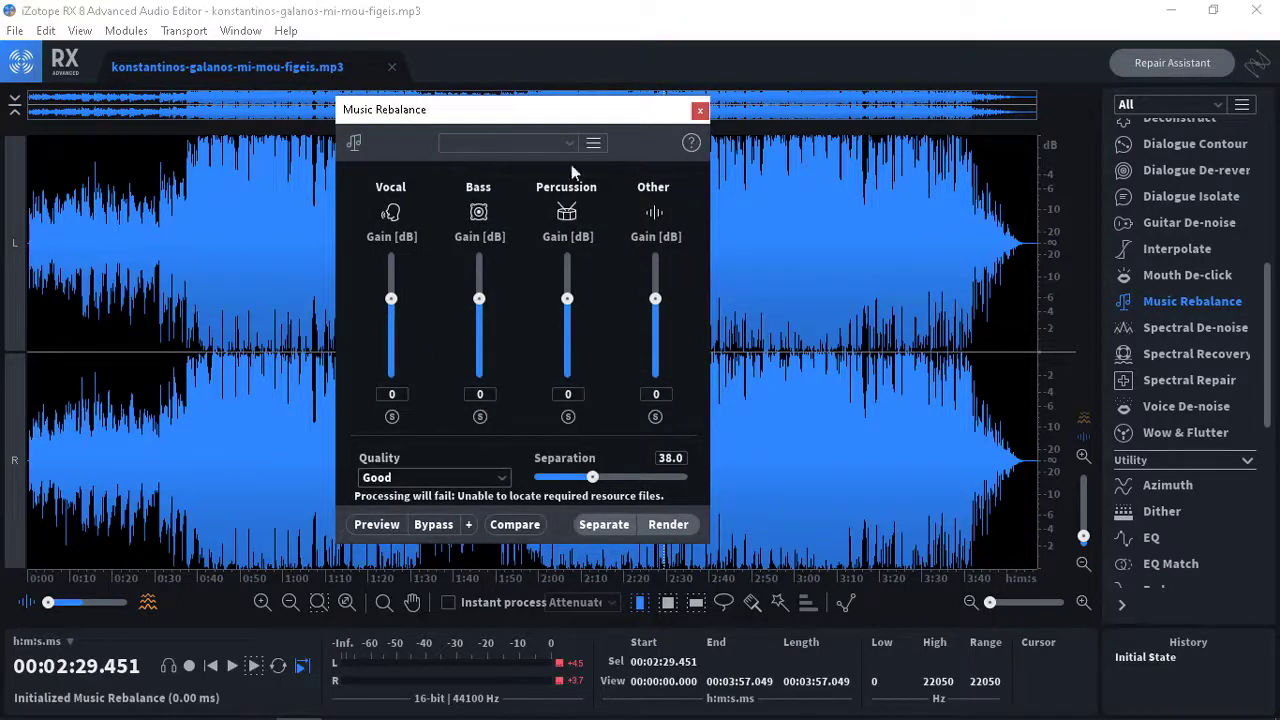
pyautogui.moveTo(478, 110); pyautogui.dragTo(535, 124)
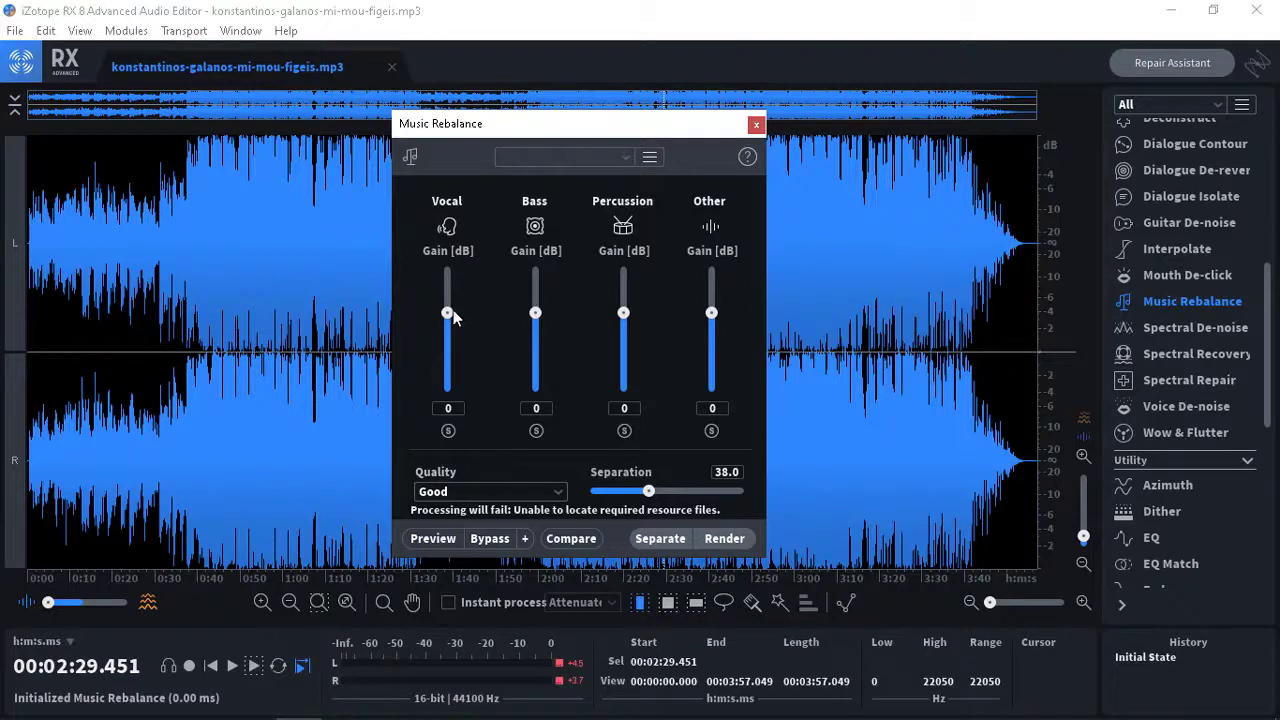
pyautogui.moveTo(447, 313); pyautogui.dragTo(452, 388)
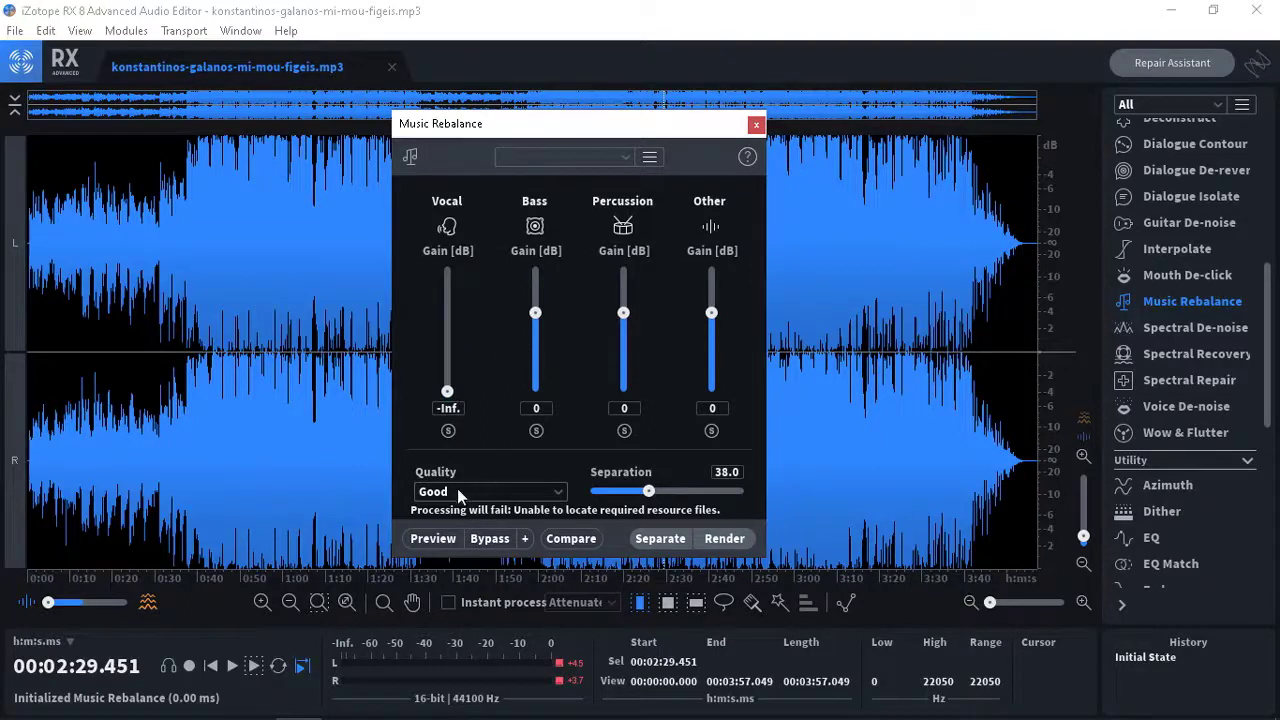
pyautogui.click(445, 540)
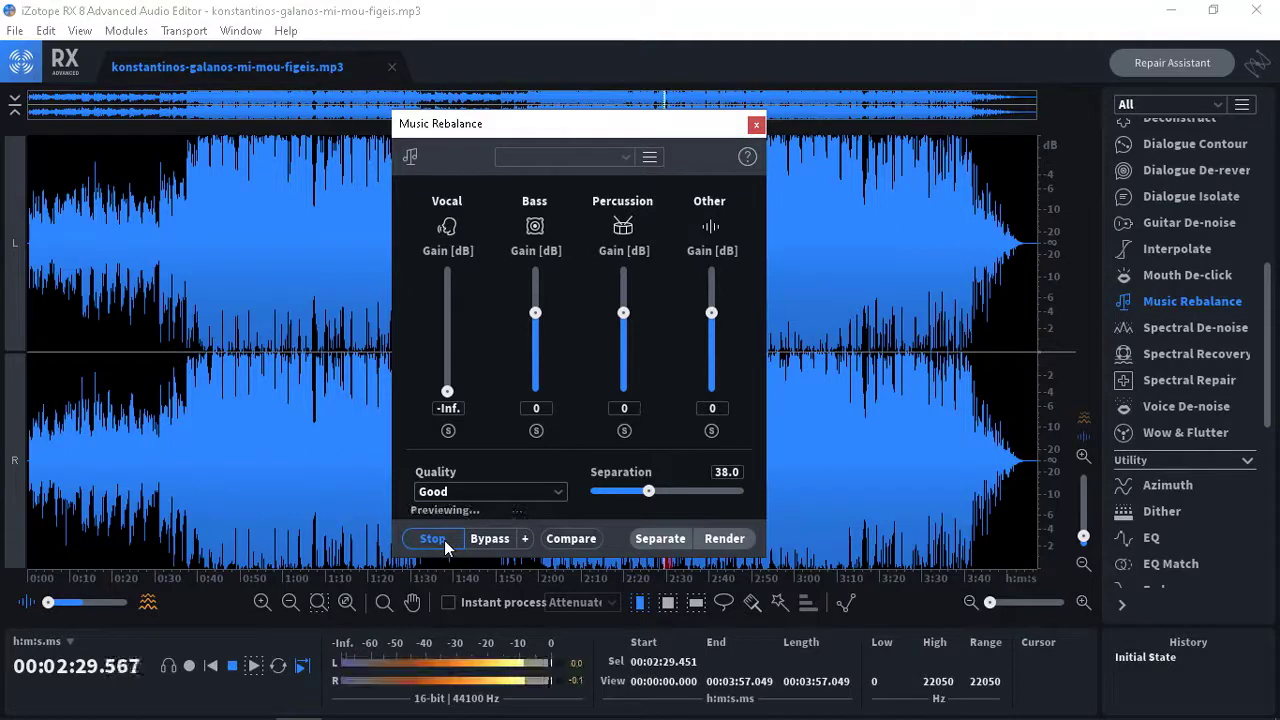
pyautogui.click(445, 538)
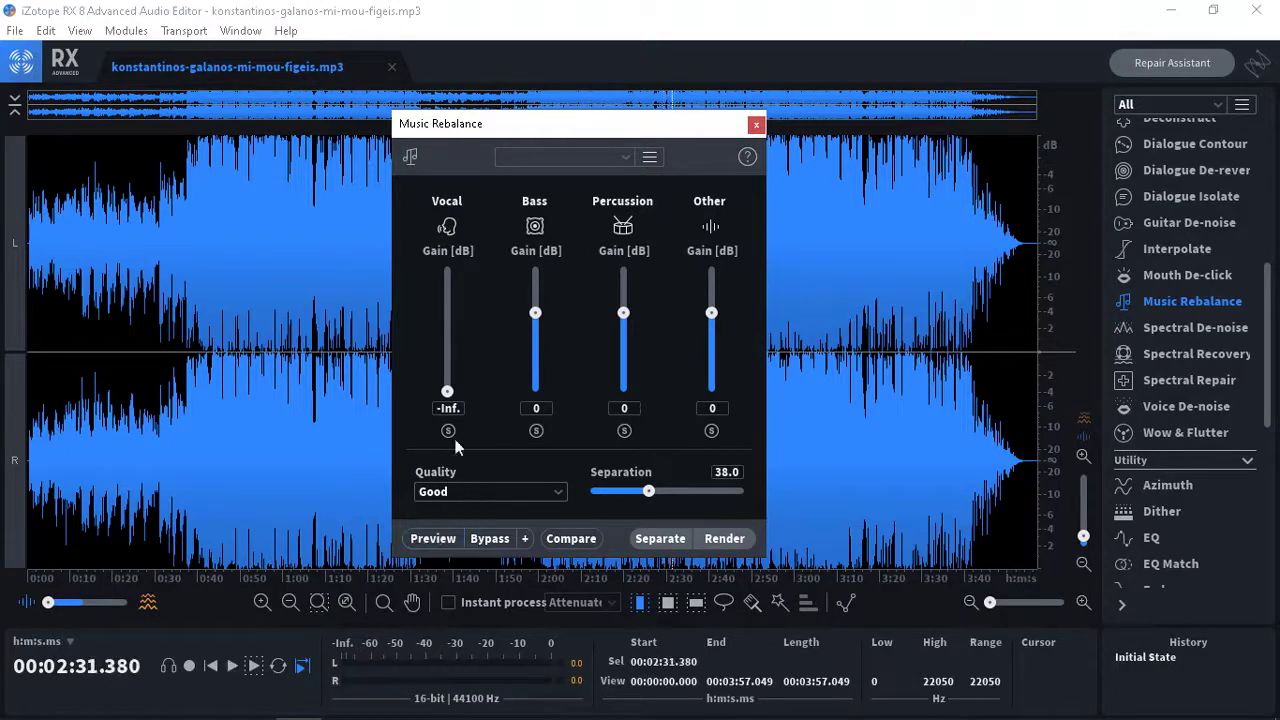
# - Return Vocal gain to 0 and try Bass and Percussion levels, leaving both at 0
pyautogui.moveTo(451, 392); pyautogui.dragTo(449, 313)
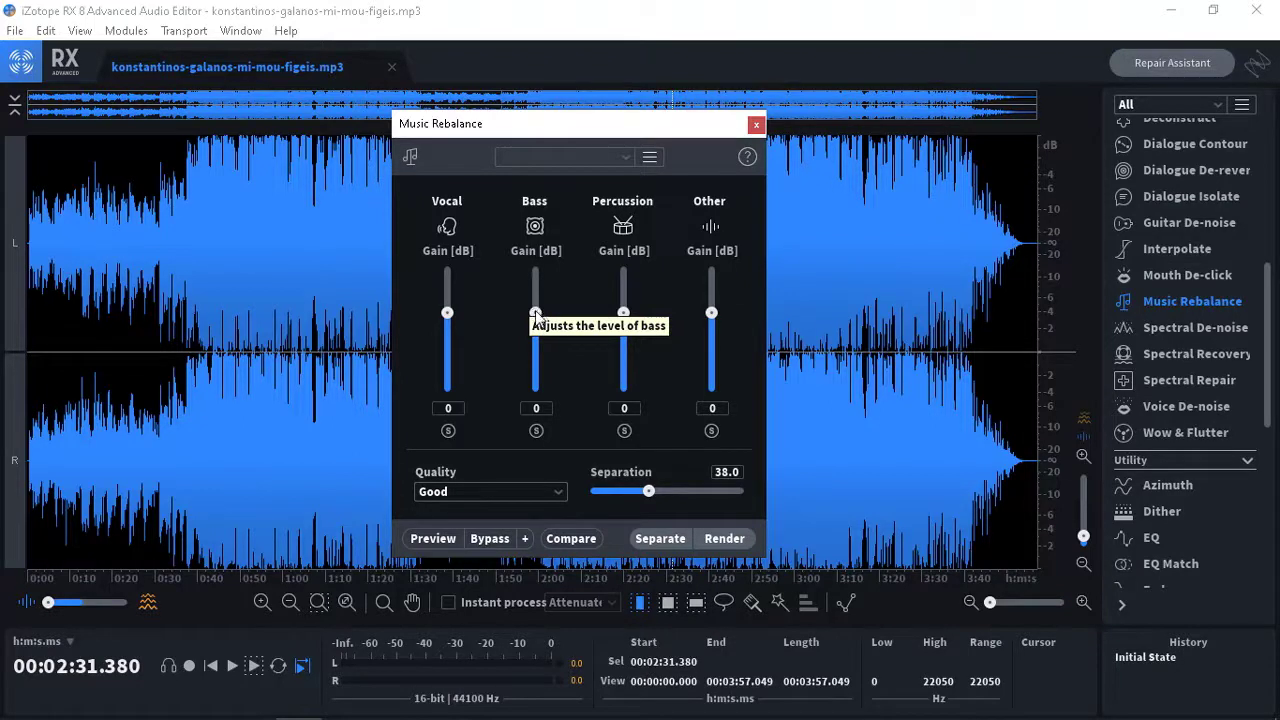
pyautogui.moveTo(536, 315)
pyautogui.mouseDown()
pyautogui.moveTo(536, 294)
pyautogui.moveTo(537, 328)
pyautogui.moveTo(538, 314)
pyautogui.mouseUp()
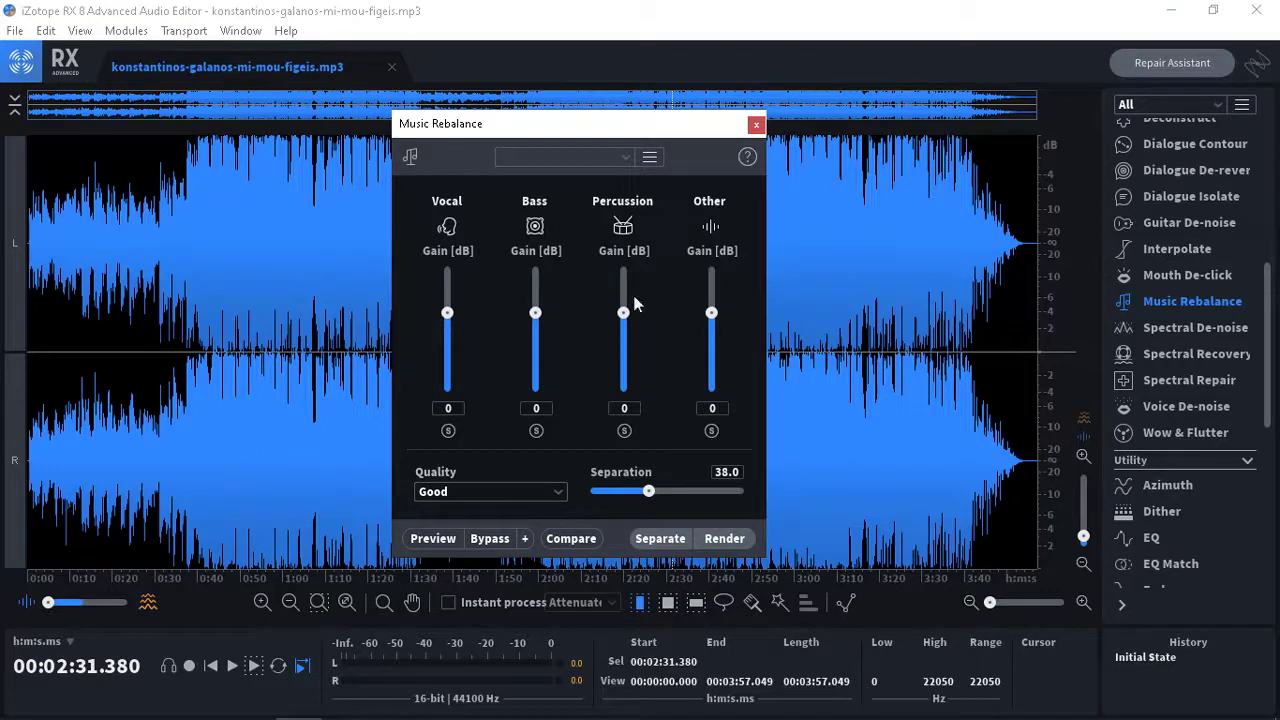
pyautogui.moveTo(621, 313)
pyautogui.mouseDown()
pyautogui.moveTo(625, 336)
pyautogui.moveTo(628, 266)
pyautogui.moveTo(633, 315)
pyautogui.mouseUp()
# - Close Music Rebalance, scroll the module list to the top, and set the playhead to 1:54.654
pyautogui.click(757, 126)
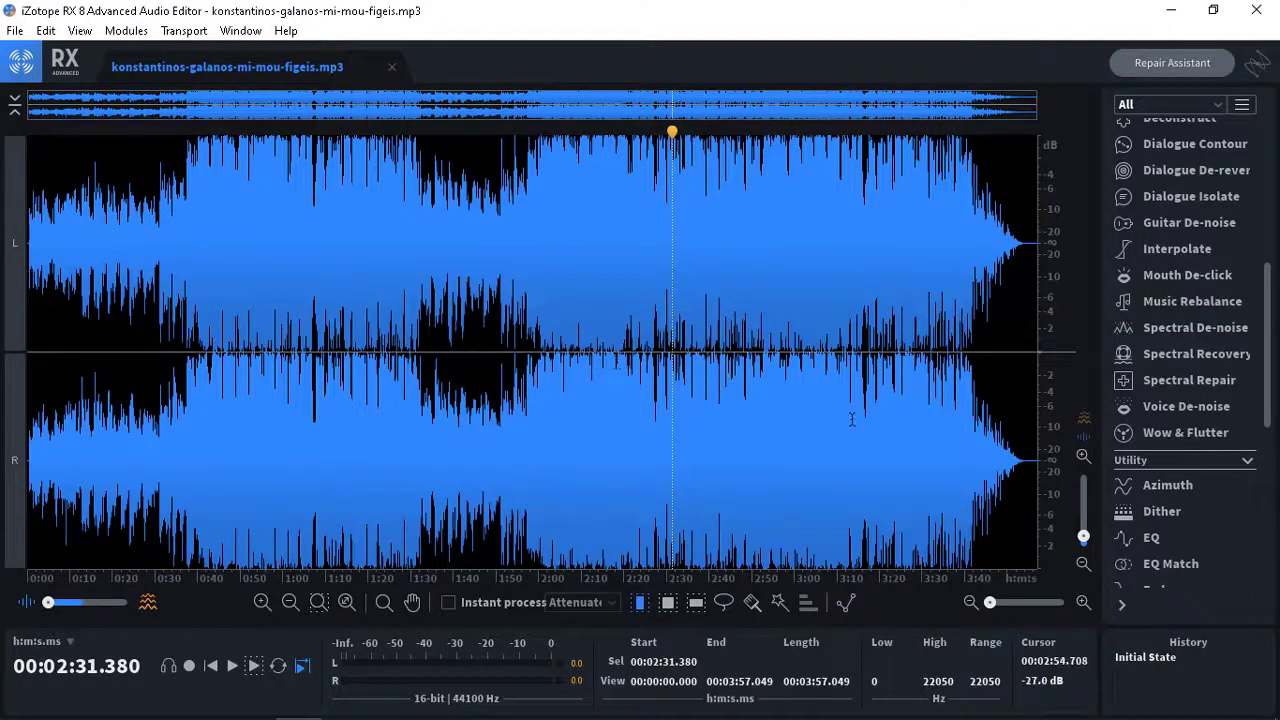
pyautogui.moveTo(1270, 345); pyautogui.dragTo(1254, 495)
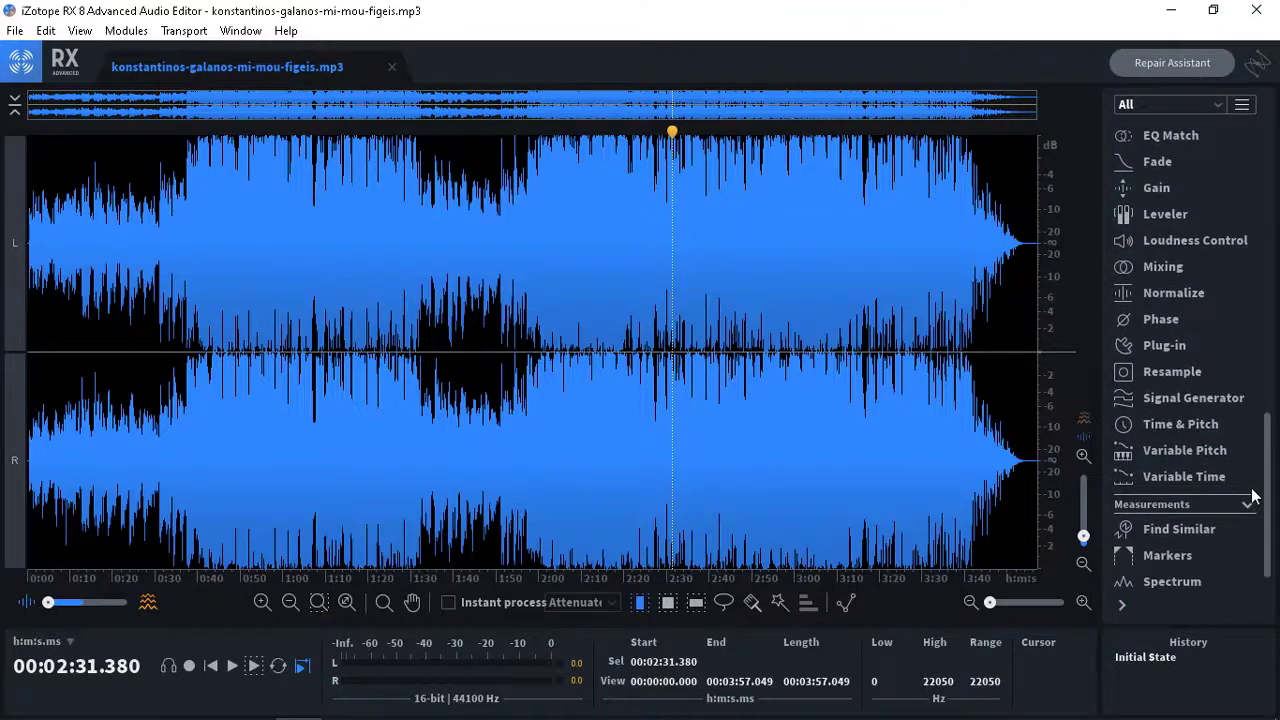
pyautogui.scroll(10, 1254, 495)
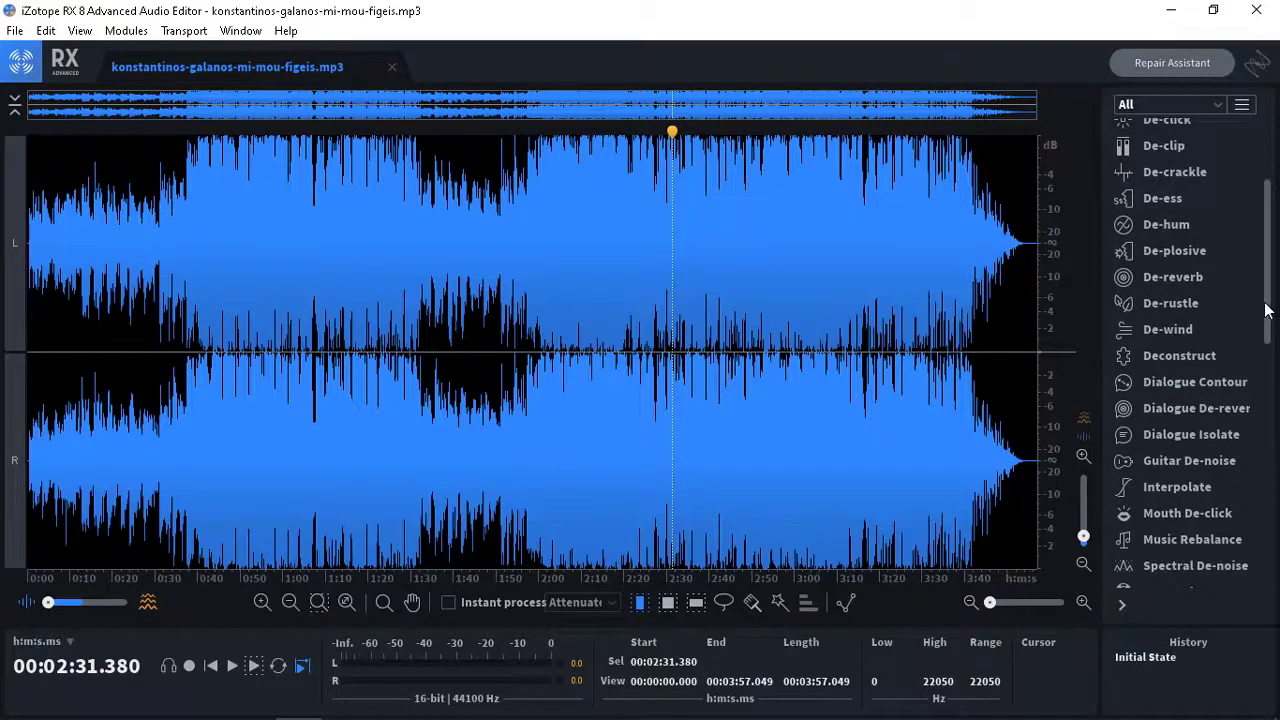
pyautogui.moveTo(1268, 310); pyautogui.dragTo(1277, 228)
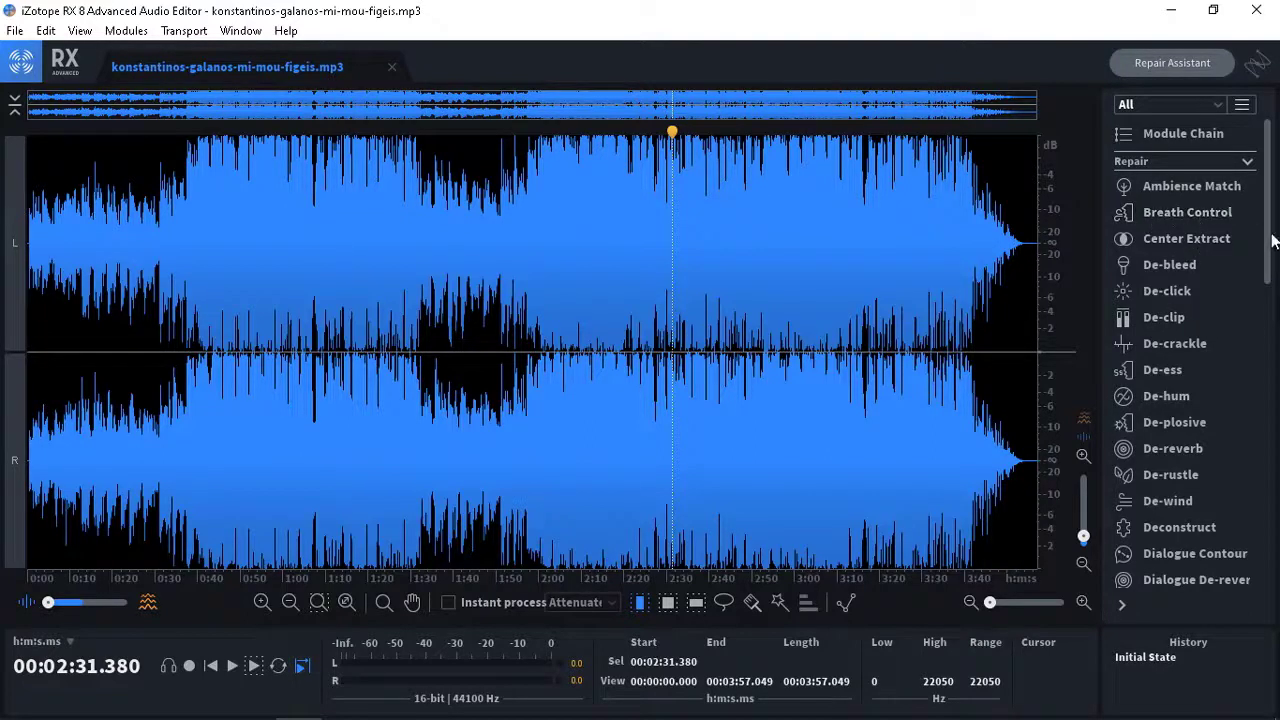
pyautogui.scroll(-1, 1270, 230)
pyautogui.scroll(1, 1270, 240)
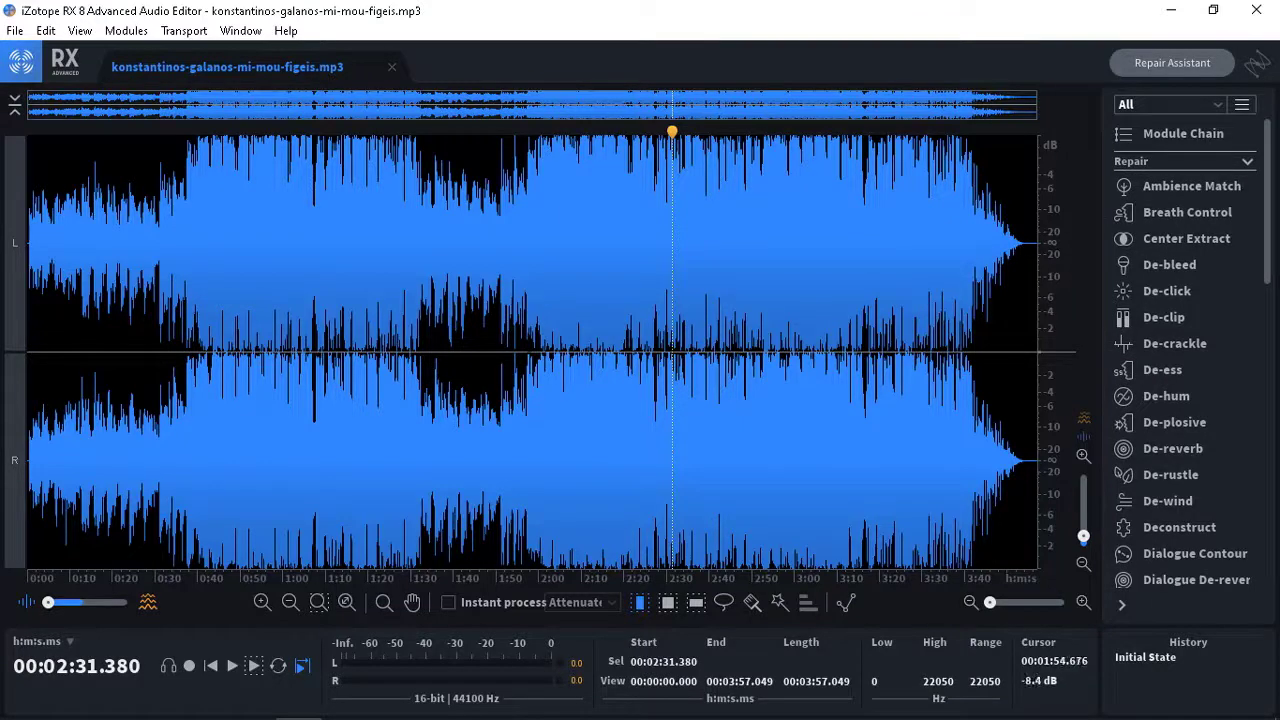
pyautogui.click(515, 240)
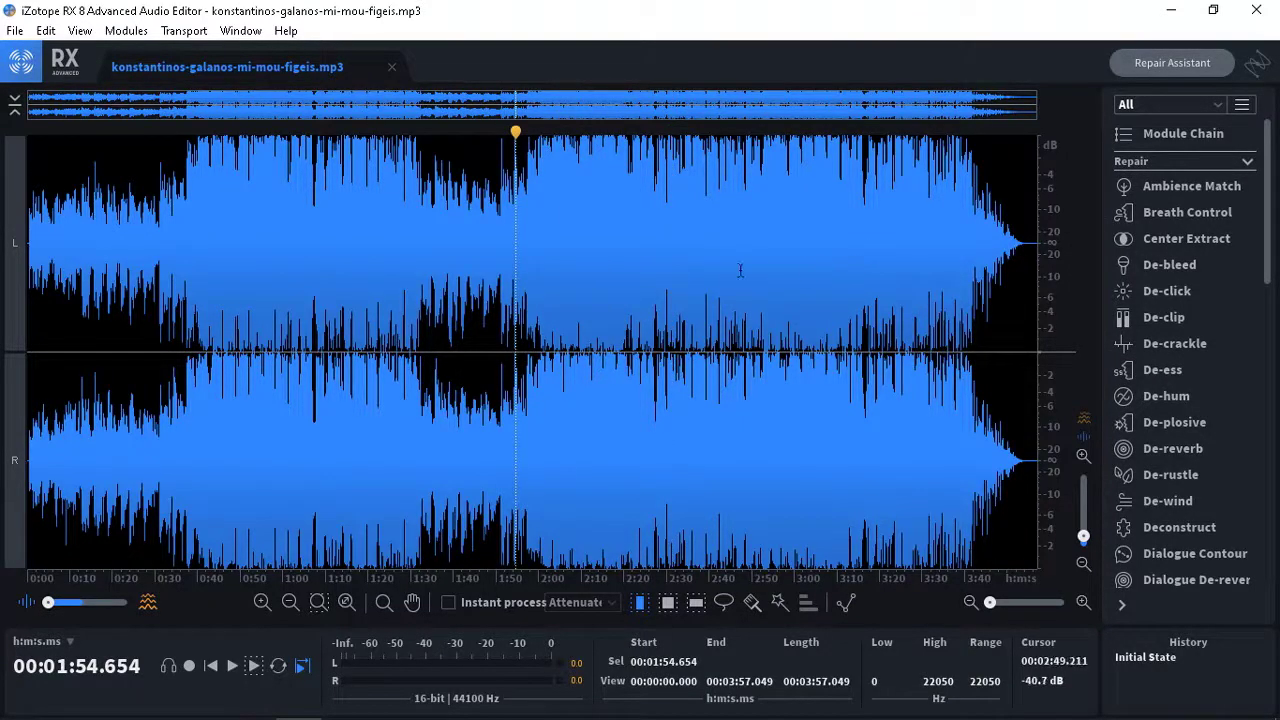